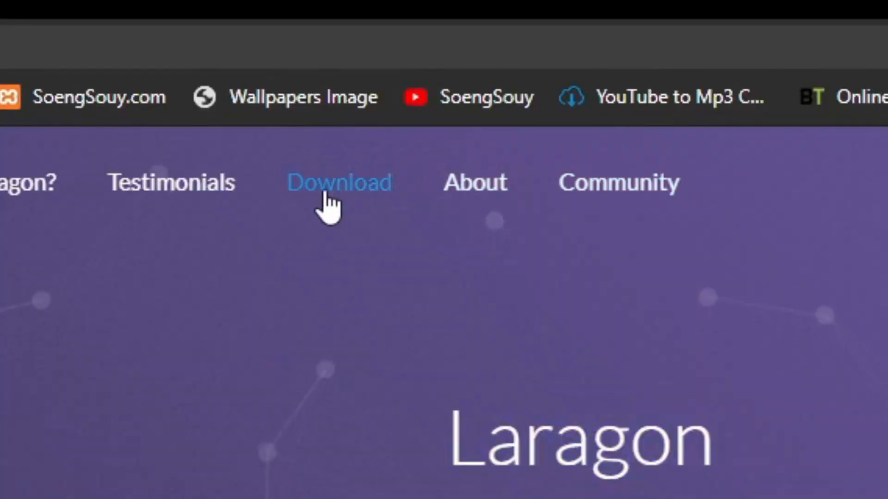
Open Laragon's download page and examine what the Full, Lite and Portable editions include
left_click(374, 114)
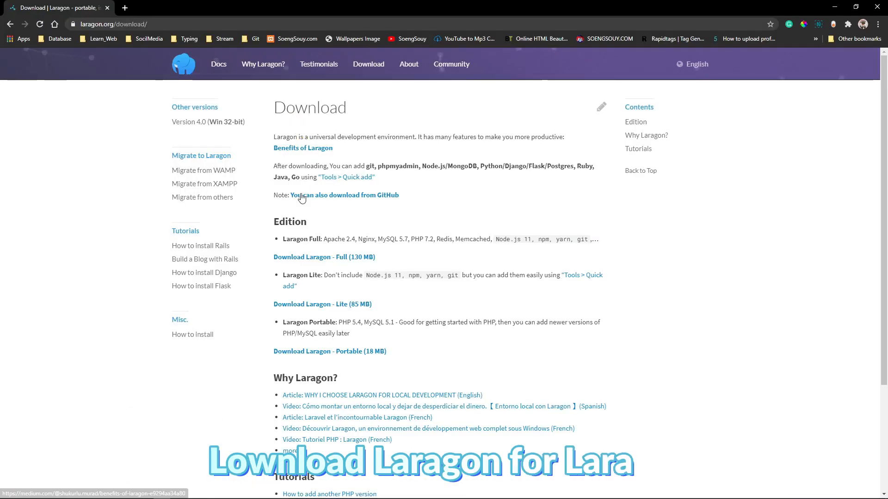
left_click_drag(273, 108, 405, 113)
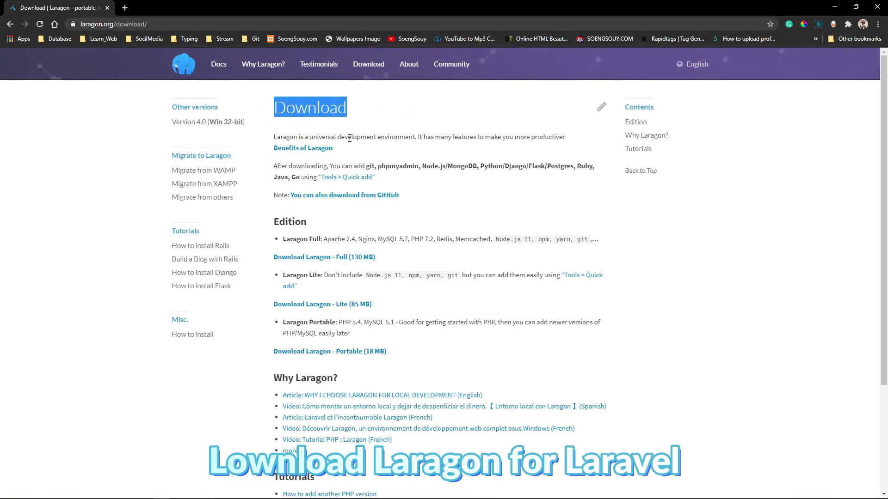
left_click(407, 199)
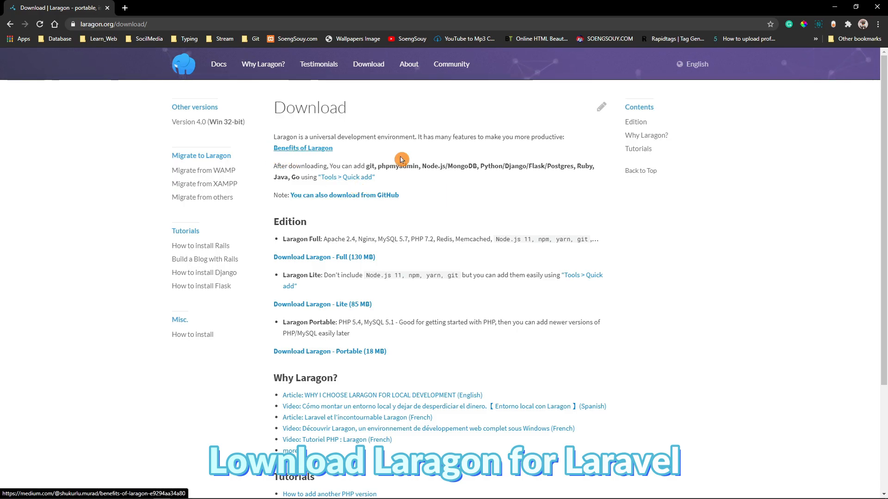
left_click_drag(272, 257, 448, 259)
left_click_drag(296, 239, 557, 252)
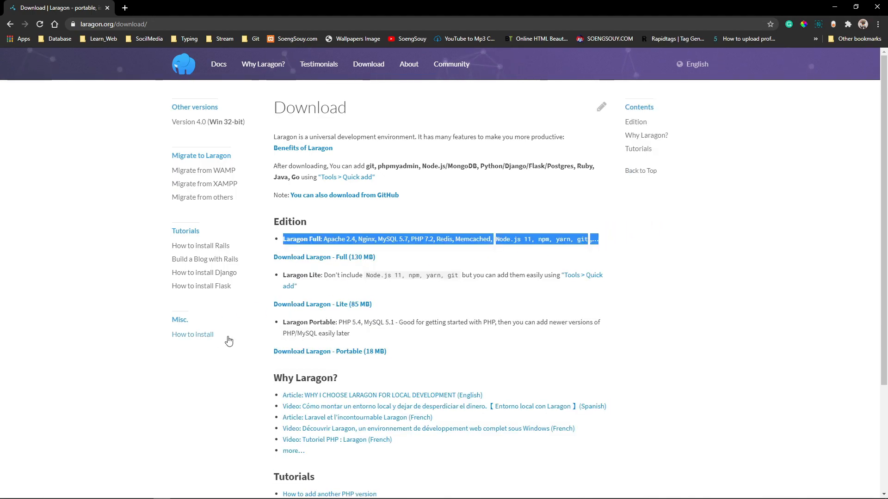
left_click_drag(262, 308, 382, 312)
left_click_drag(265, 340, 485, 320)
left_click(399, 339)
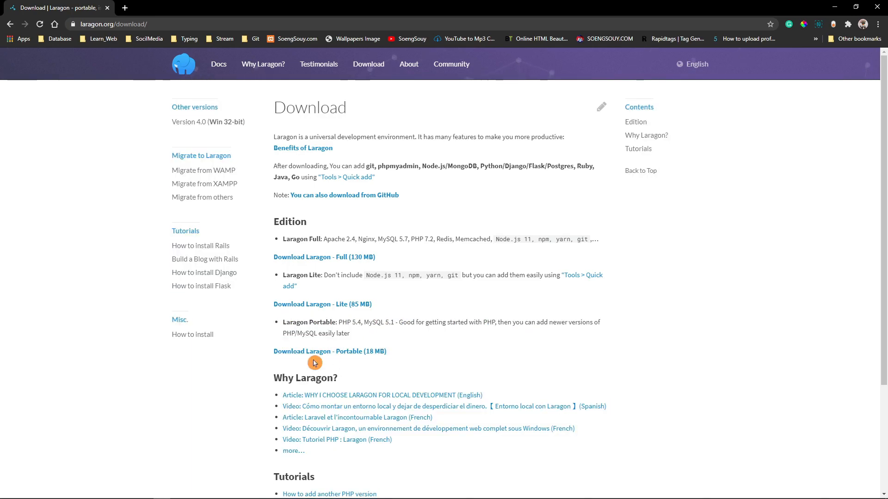
scroll(325, 371, "down", 3)
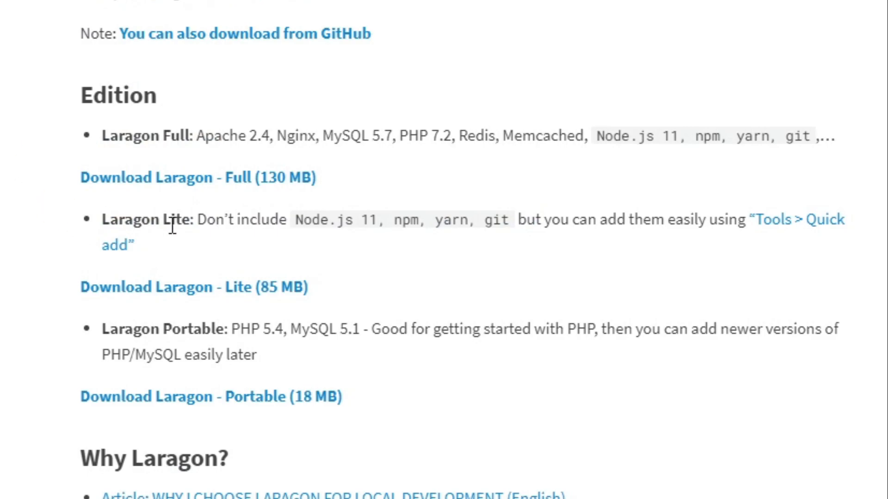
Download the Laragon Full edition from SourceForge and open the browser's complete list of downloads
left_click(199, 178)
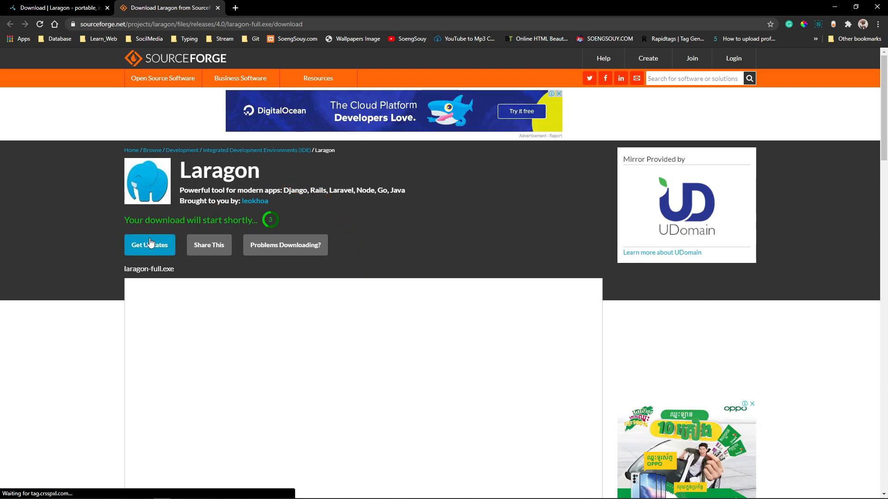
left_click_drag(117, 220, 200, 237)
left_click(333, 220)
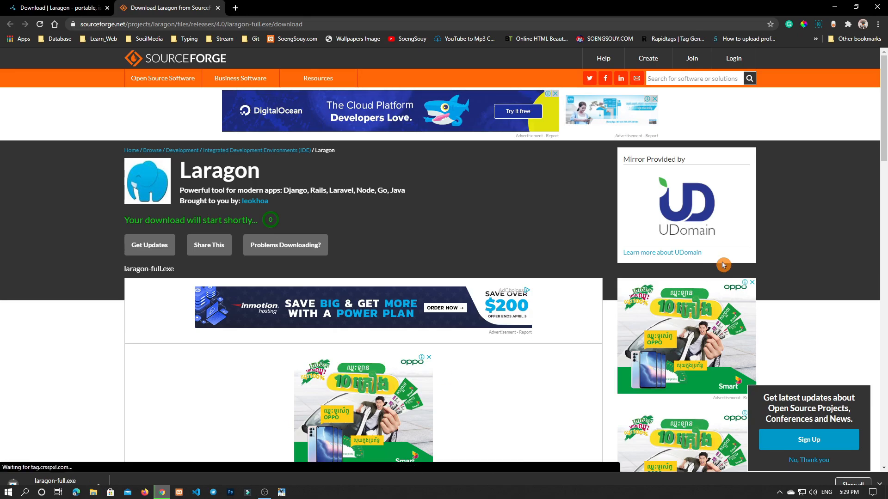
left_click(851, 485)
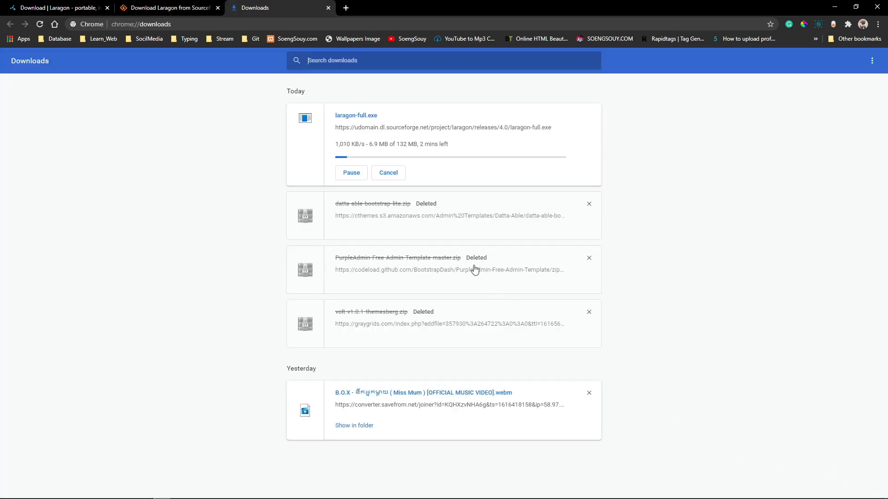
Remove the older entries from the downloads list, keeping laragon-full.exe
left_click(589, 204)
left_click(590, 204)
left_click(589, 204)
left_click(588, 230)
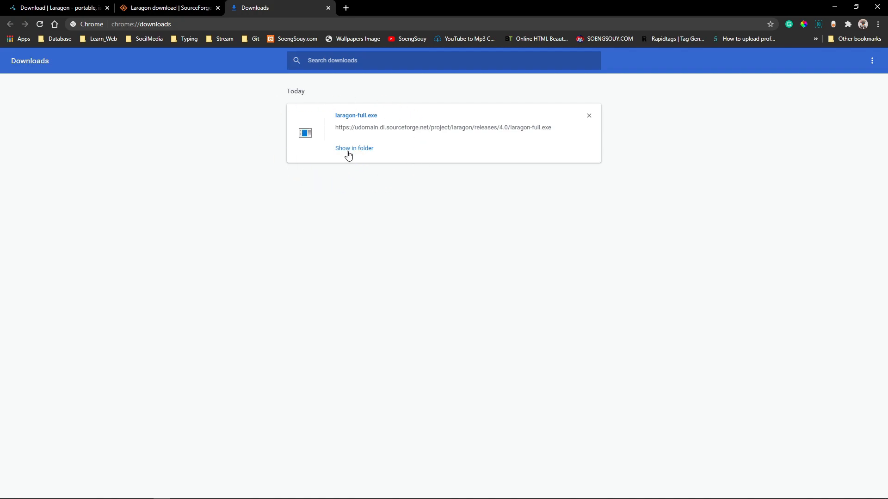
Show the downloaded laragon-full.exe in its folder, run it as administrator and allow it to make changes
left_click(344, 148)
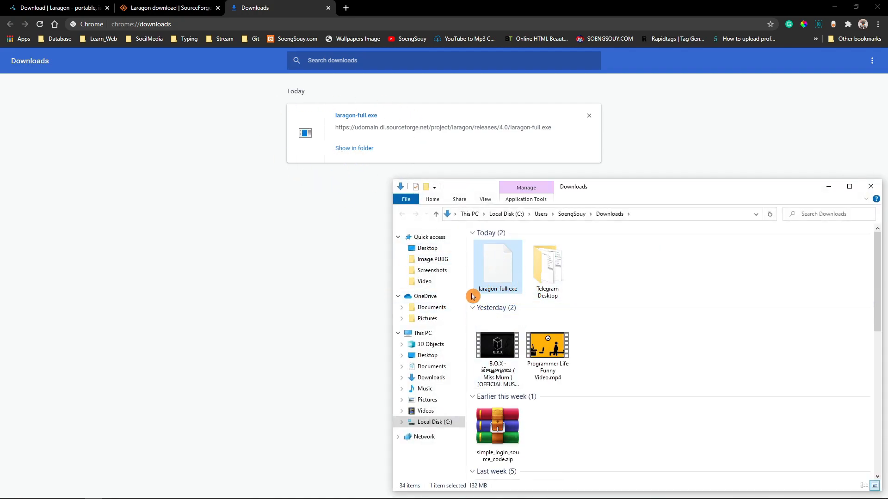
double_click(500, 273)
left_click(850, 189)
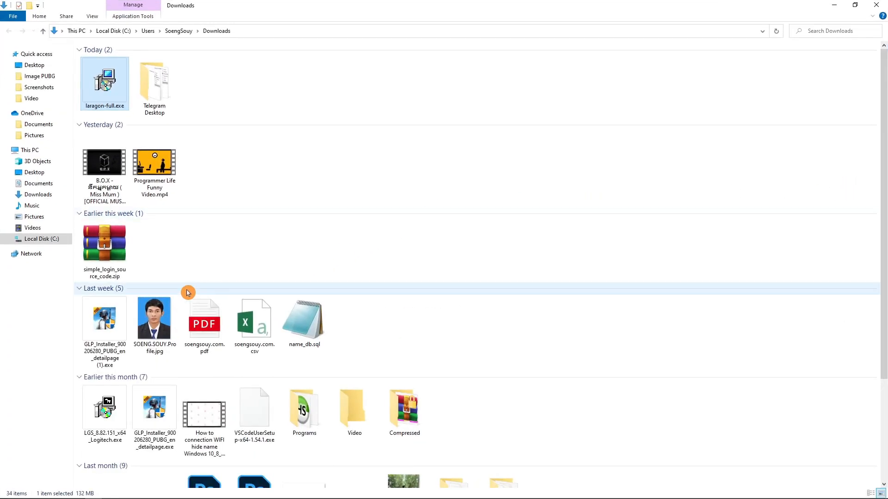
right_click(112, 92)
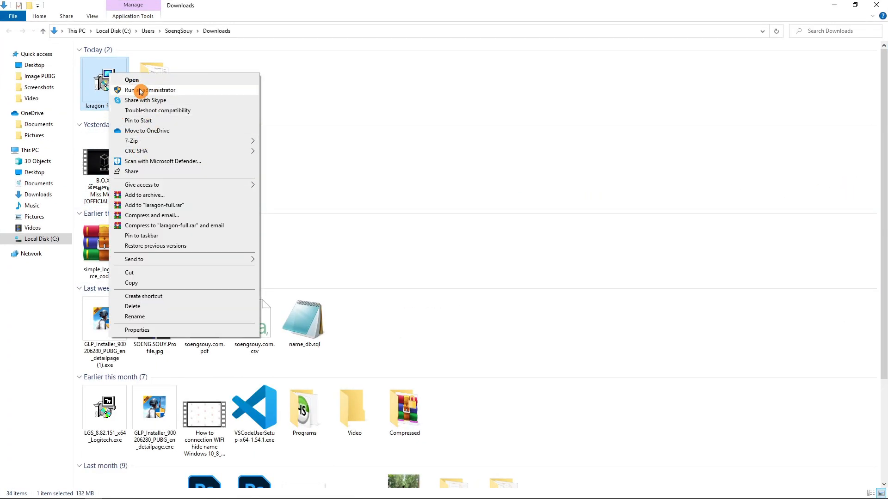
left_click(135, 90)
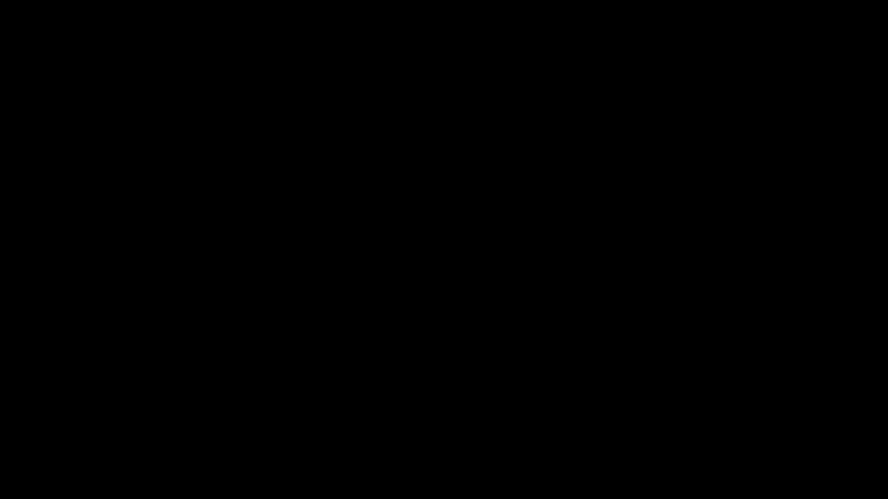
left_click(391, 294)
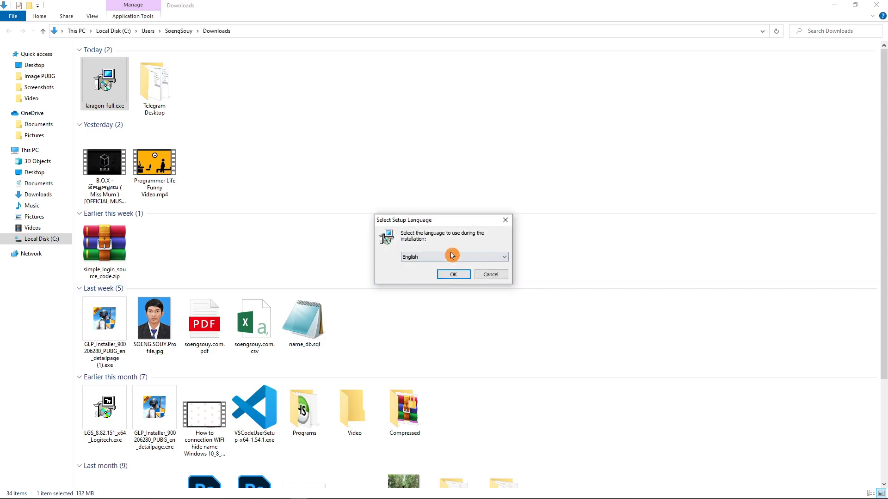
Look through the available setup languages and continue the Laragon installation in English
left_click(465, 255)
left_click(462, 255)
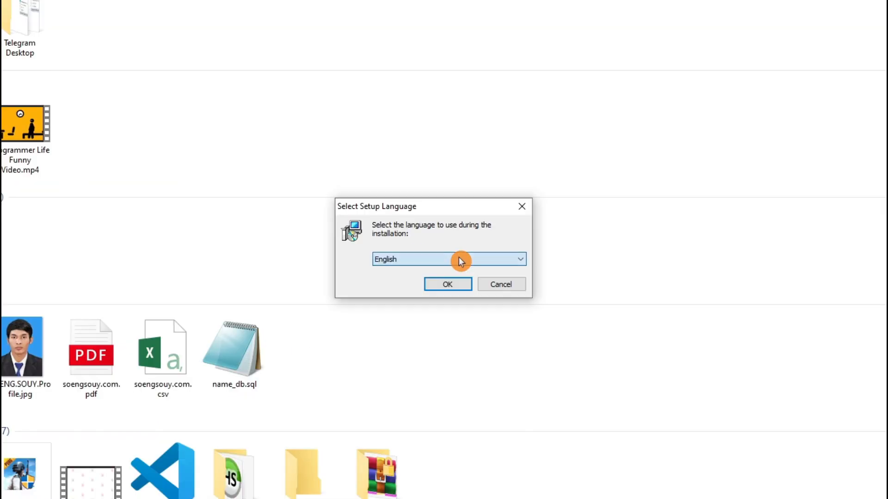
left_click(463, 256)
scroll(448, 331, "down", 2)
scroll(441, 368, "up", 2)
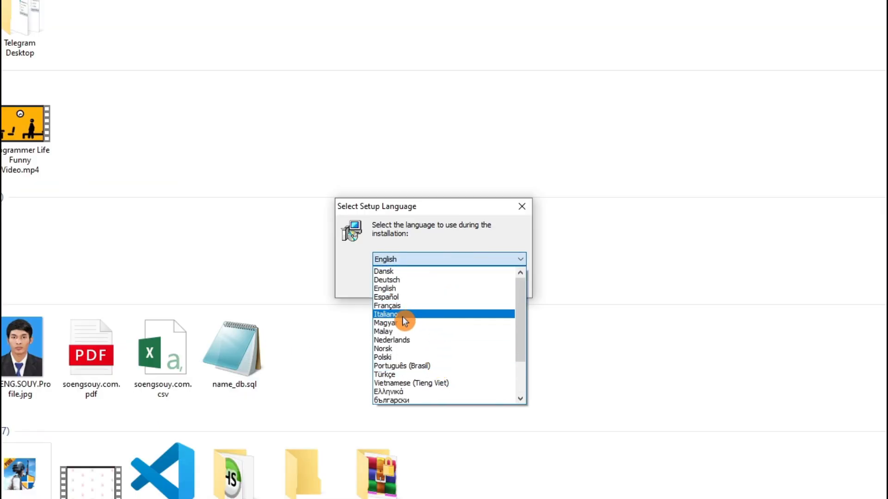
left_click(448, 257)
left_click(450, 285)
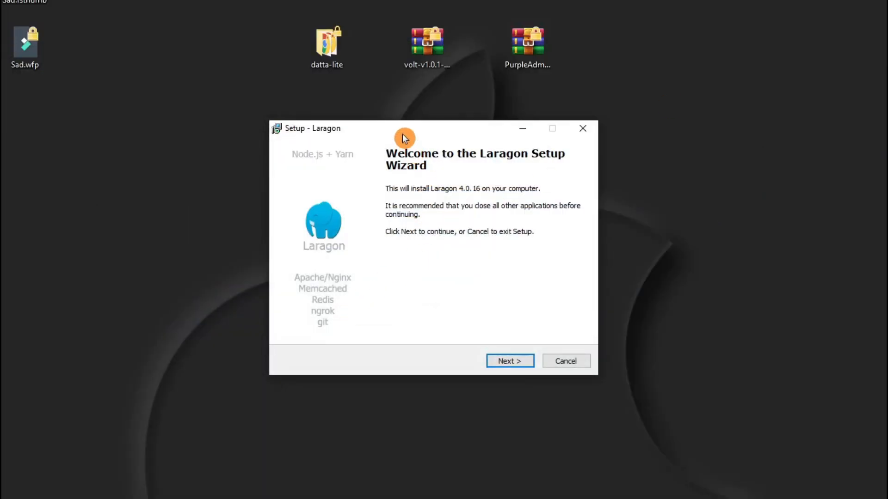
Proceed through the Laragon setup welcome page and accept C:\laragon as the destination folder
left_click_drag(404, 134, 378, 196)
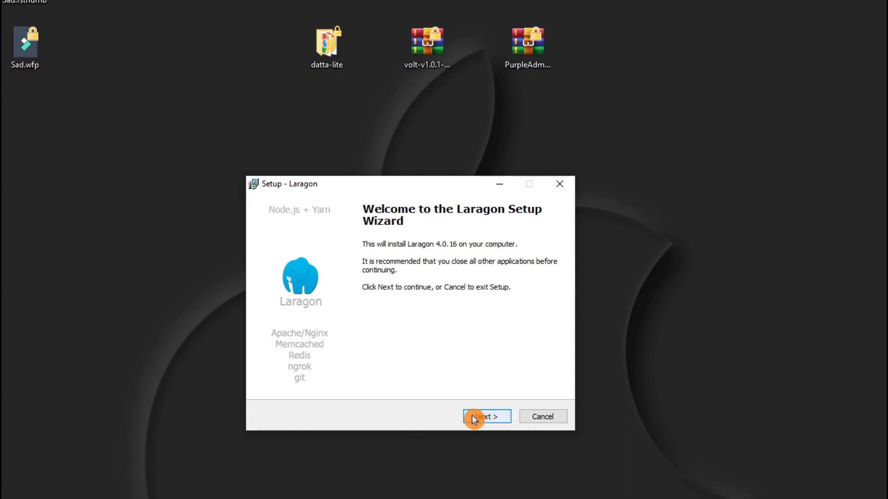
left_click(474, 416)
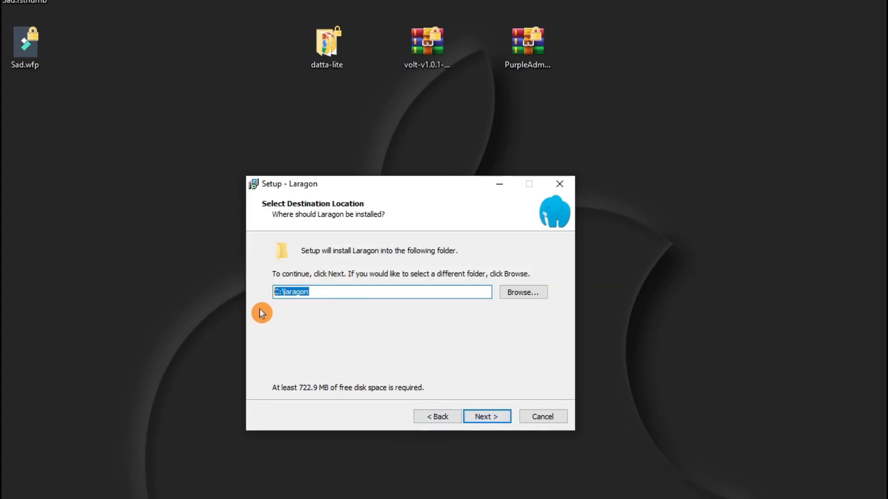
left_click(370, 292)
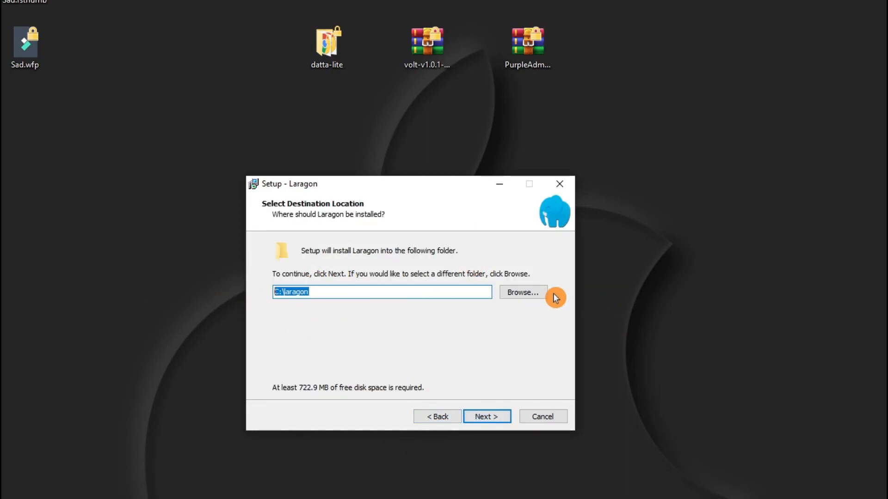
left_click(527, 293)
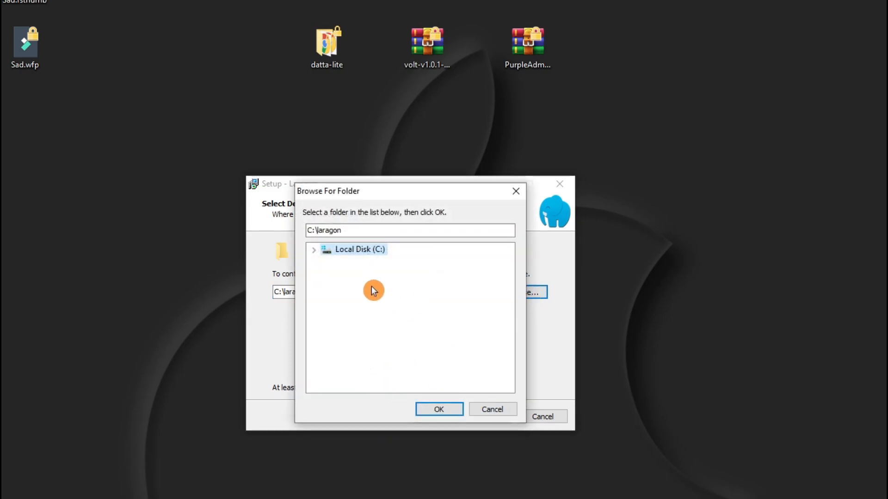
left_click(492, 409)
left_click(492, 418)
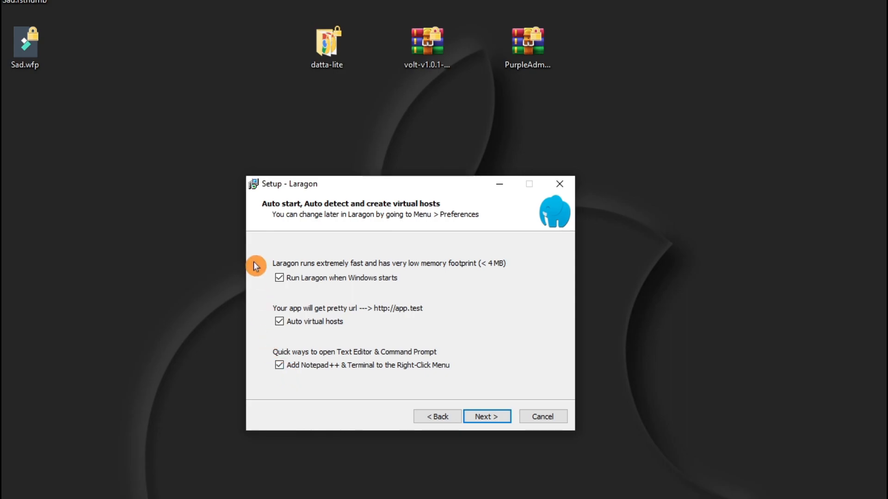
Install Laragon with auto start, auto virtual hosts and the Notepad++ & Terminal option enabled, and finish setup with Run Laragon ticked
left_click(484, 419)
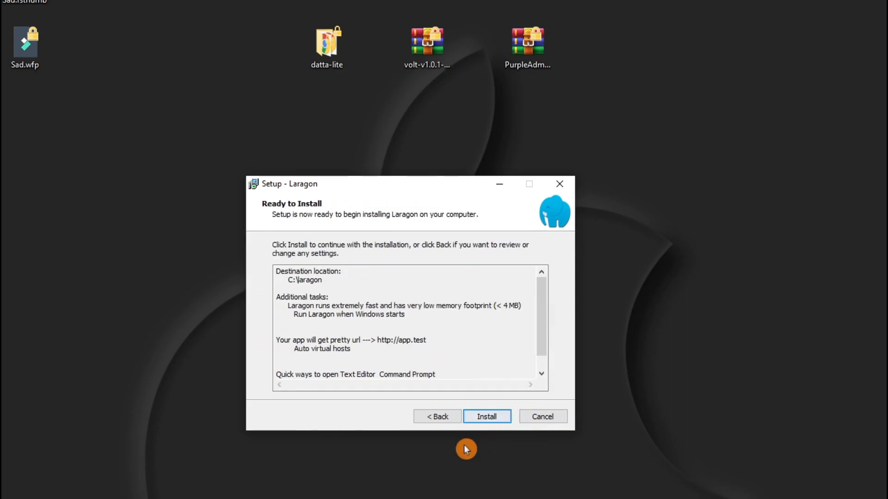
left_click(488, 418)
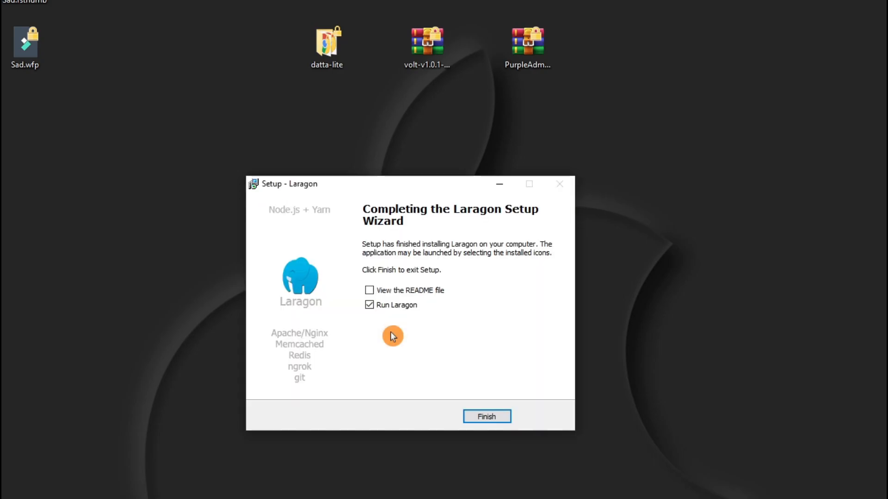
left_click(371, 306)
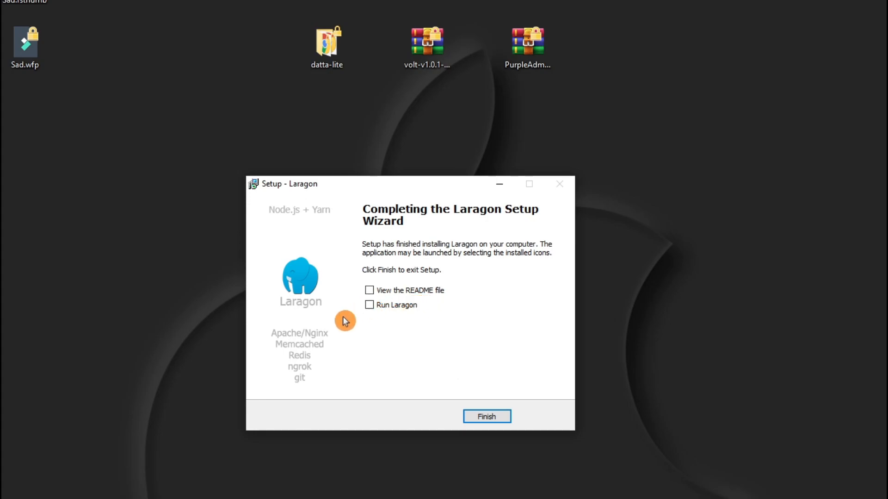
left_click(369, 307)
left_click(483, 417)
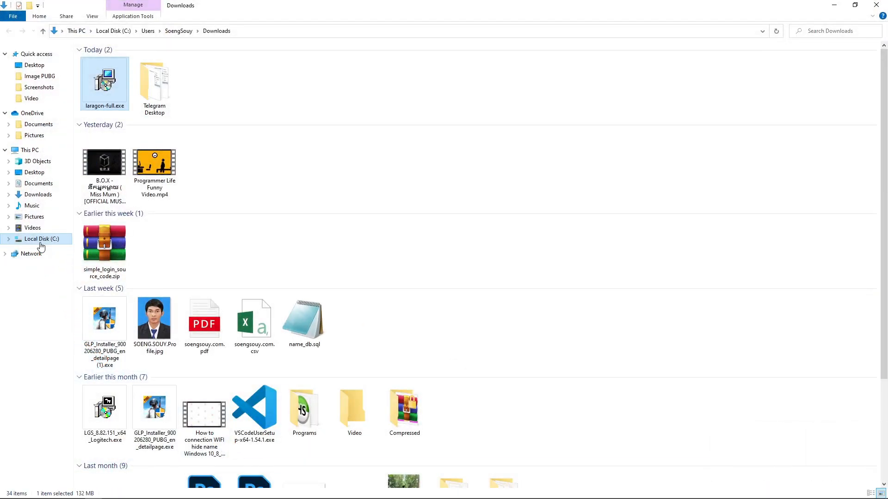
Browse in File Explorer to the C:\laragon folder and examine the contents of its www subfolder
left_click(41, 241)
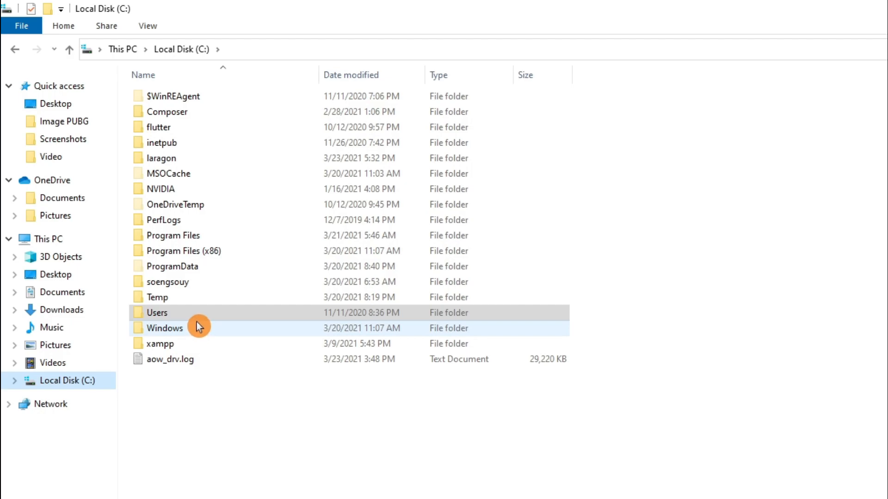
left_click(171, 160)
double_click(171, 160)
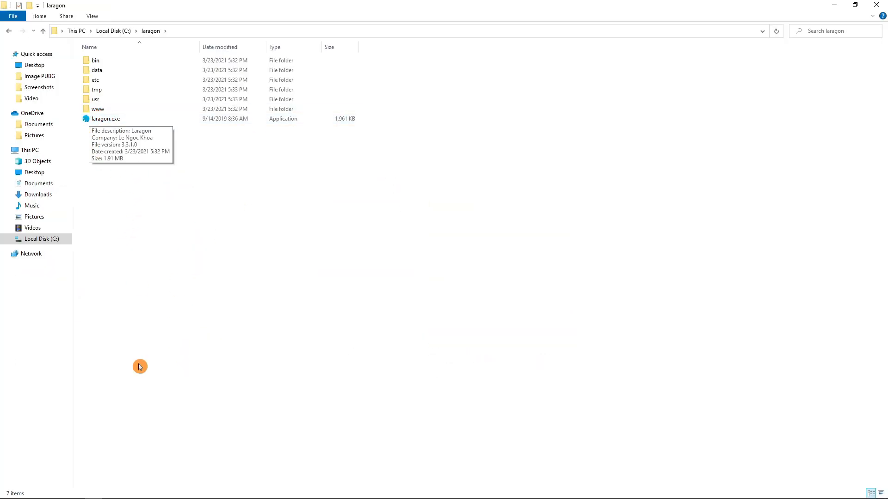
double_click(125, 110)
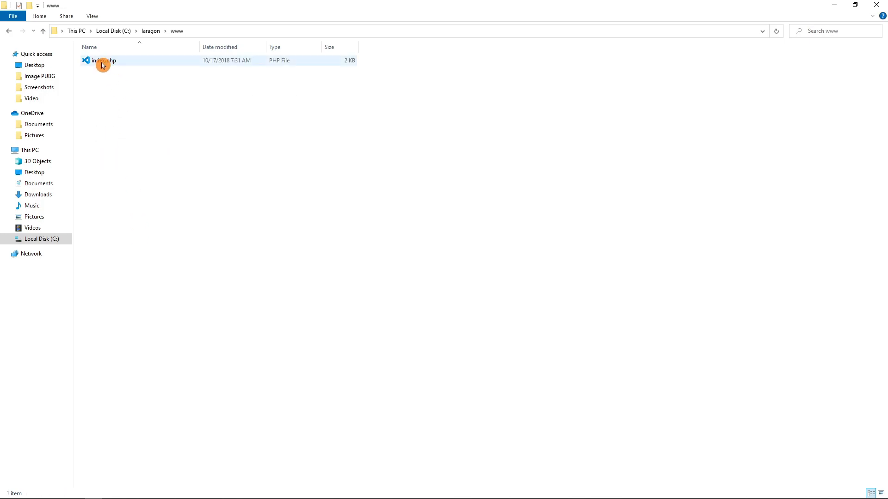
left_click(44, 32)
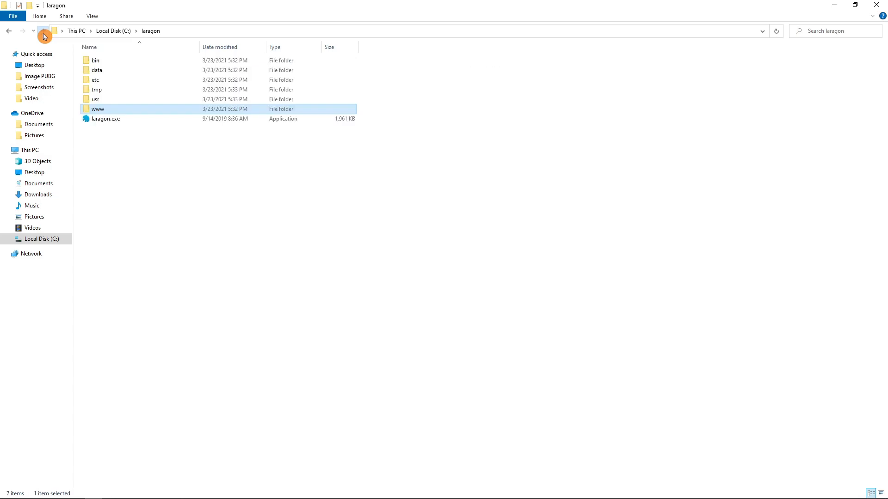
double_click(108, 111)
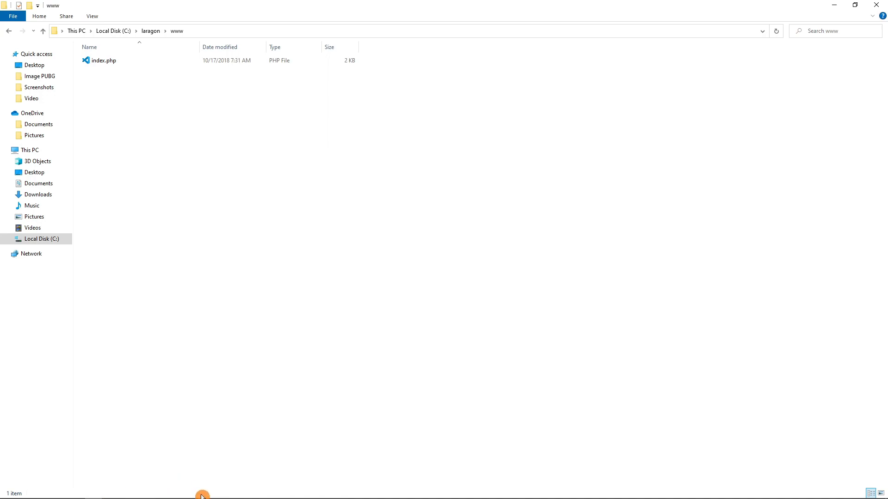
Switch to Chrome and search Google for wappalyzer in a new tab
mouse_move(193, 495)
left_click(166, 495)
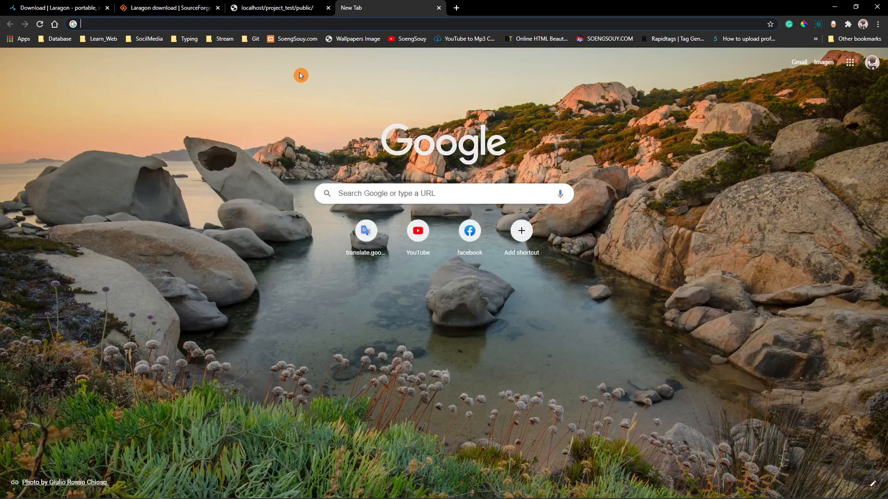
type("Wa")
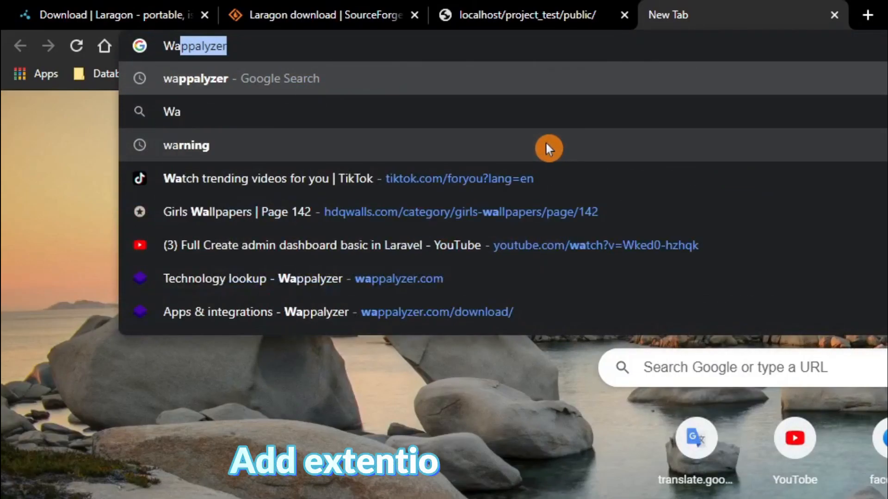
key("Return")
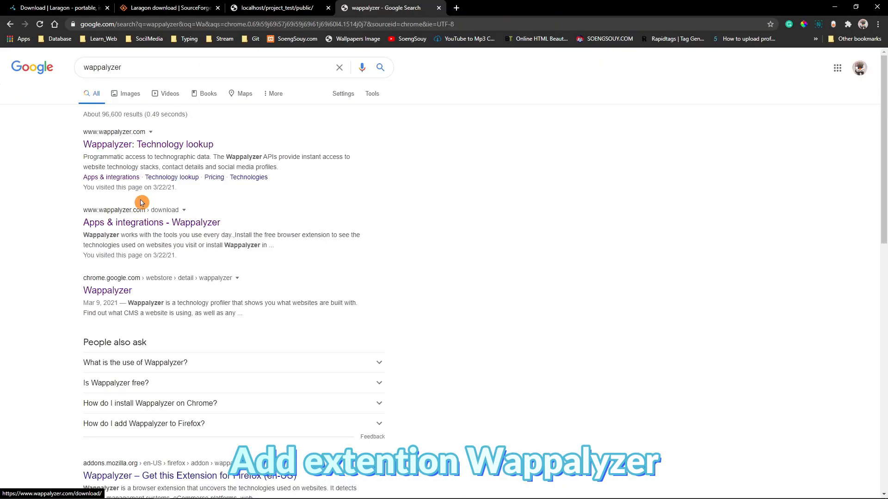
Open the wappalyzer.com site from the search results and go to its Chrome extension page in the Chrome Web Store
left_click(275, 176)
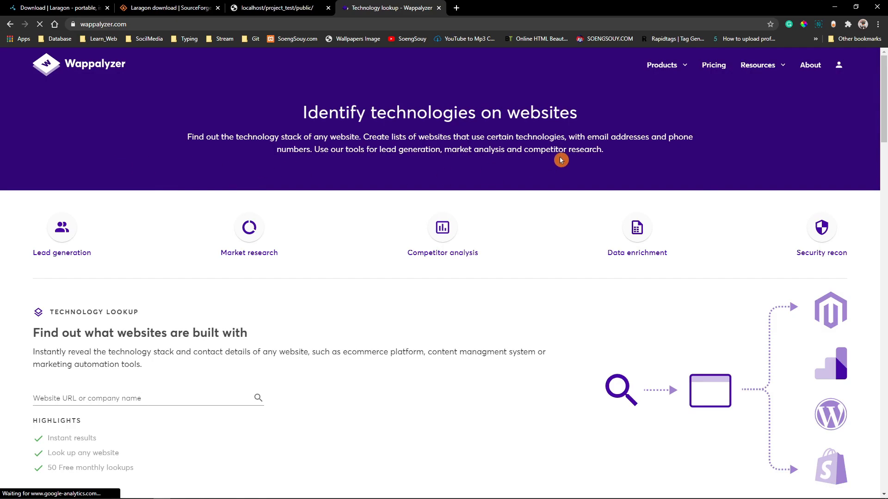
scroll(486, 230, "down", 8)
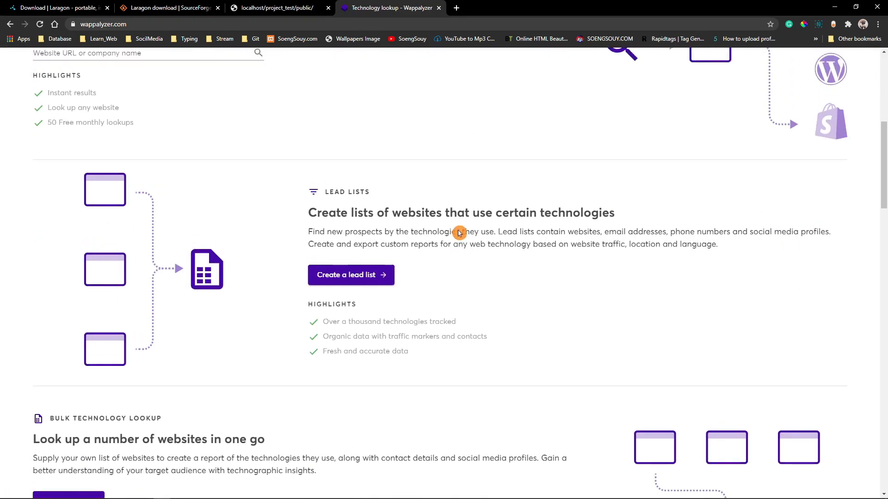
scroll(220, 242, "down", 13)
scroll(227, 231, "down", 4)
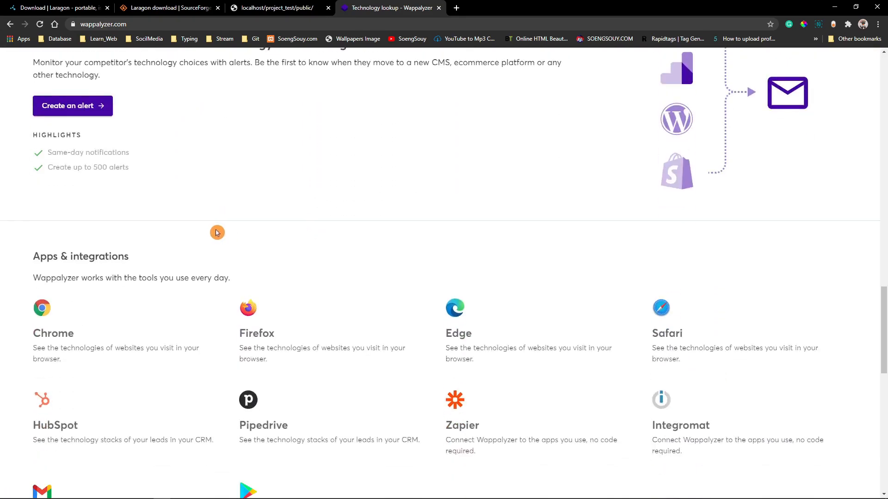
left_click(41, 309)
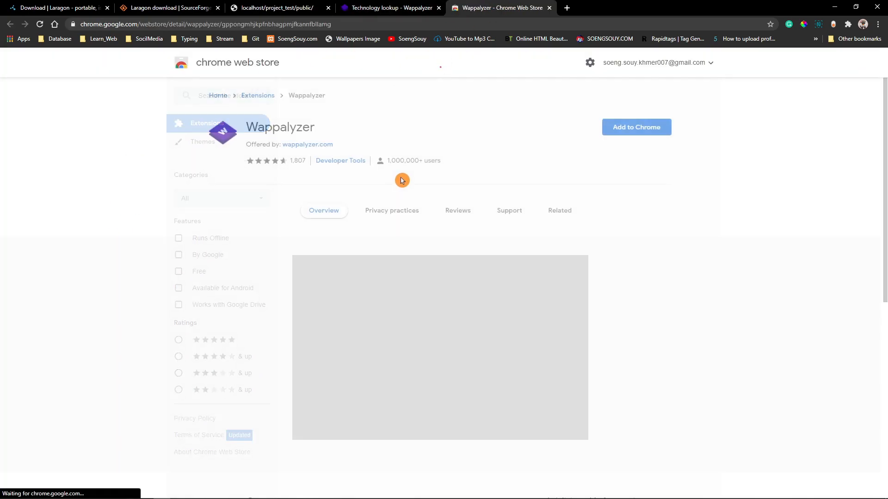
Add the Wappalyzer extension to Chrome, confirm the permission request and look over the page that opens after installation
left_click(622, 130)
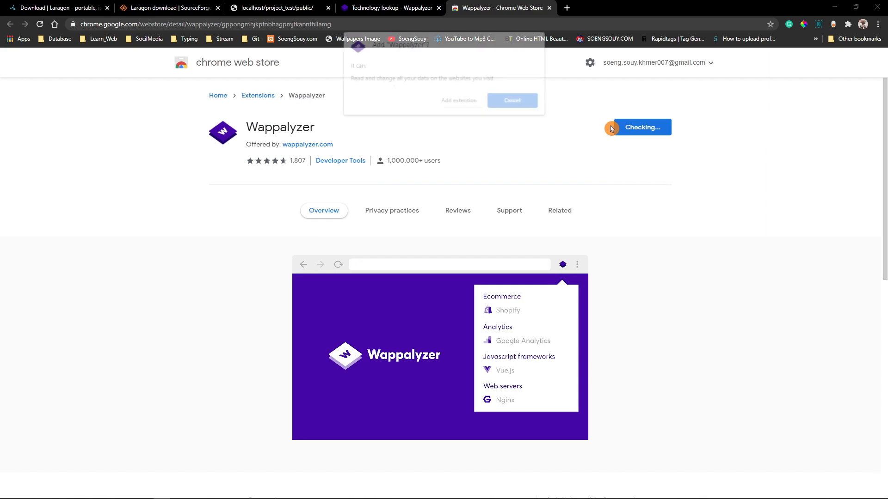
left_click(472, 104)
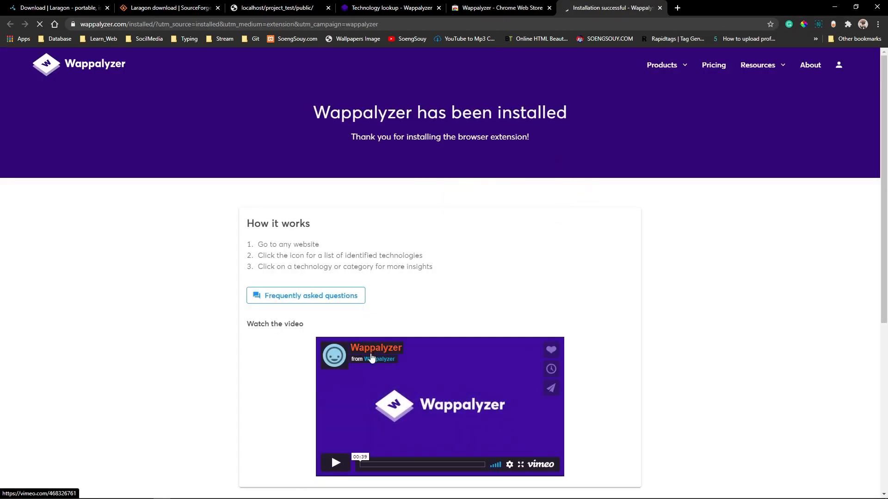
left_click(518, 299)
scroll(592, 249, "down", 6)
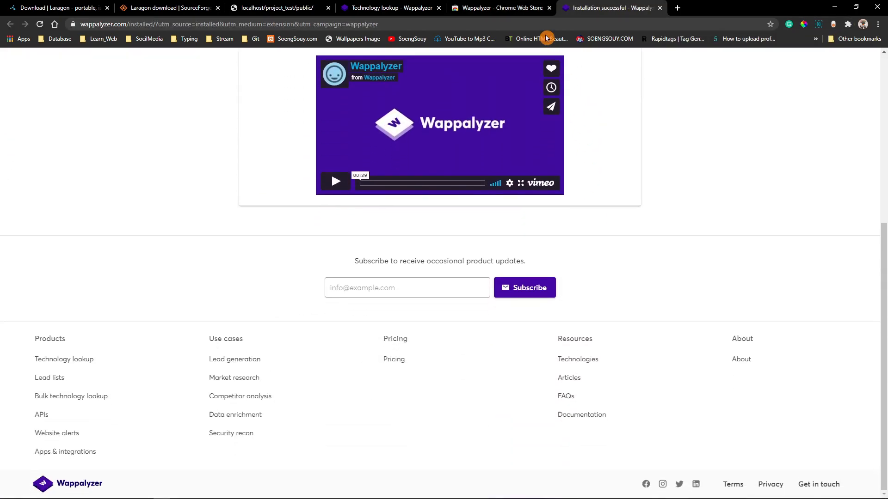
Open Chrome's extensions management page to check that Wappalyzer is among the installed extensions
left_click(518, 8)
left_click(677, 8)
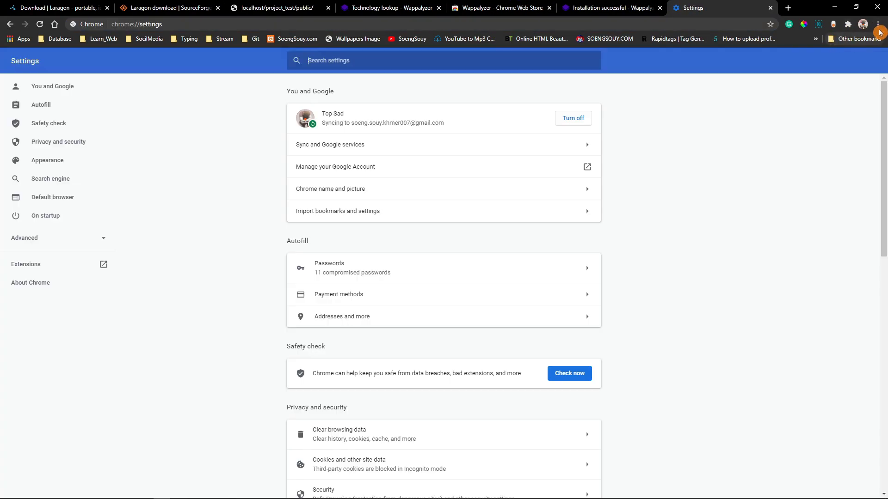
left_click(879, 29)
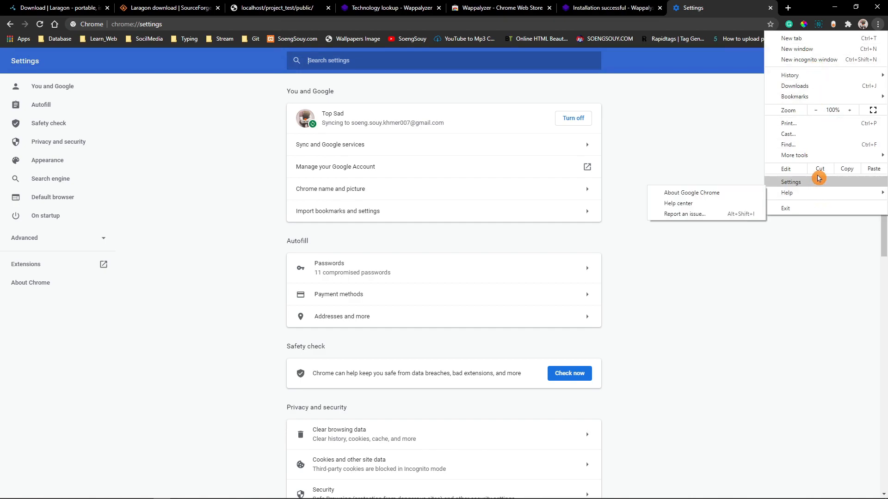
mouse_move(766, 160)
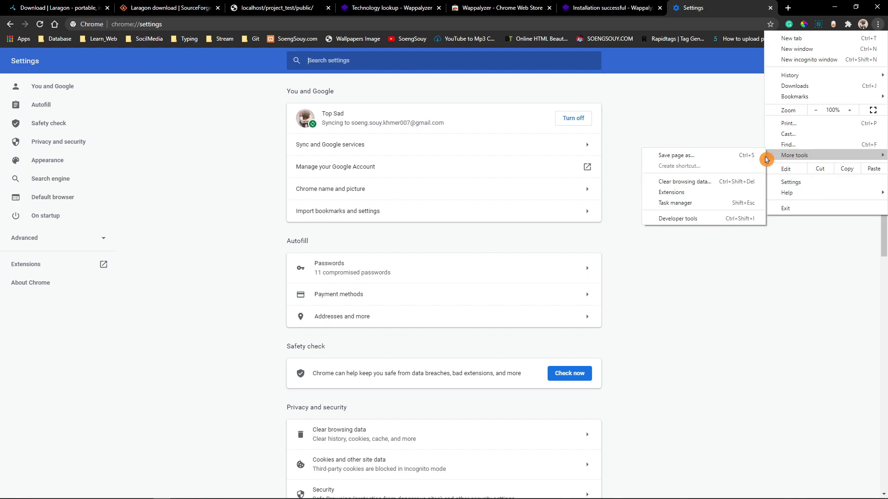
left_click(673, 193)
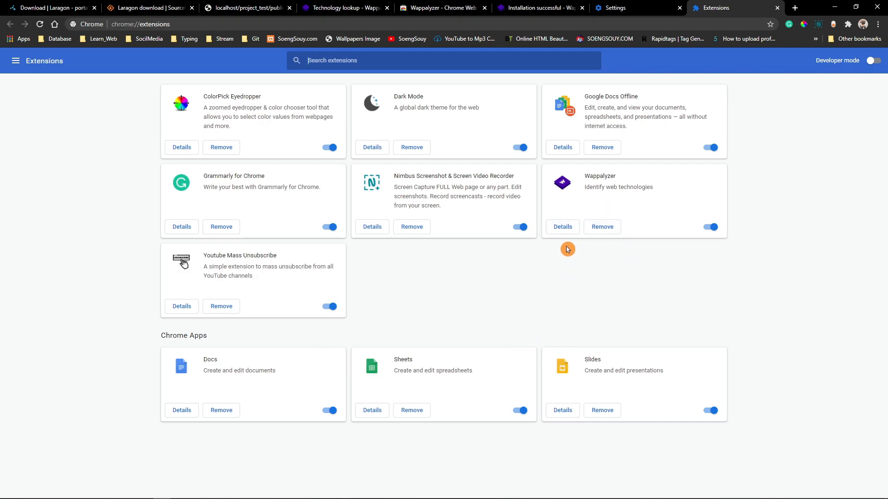
Open the Wappalyzer extension's popup to view it, and close the Chrome Settings tab
left_click(849, 26)
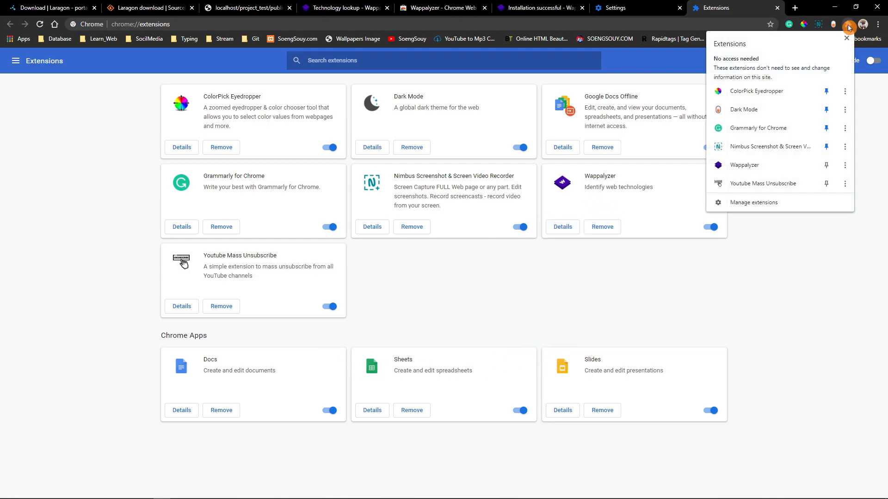
left_click(752, 171)
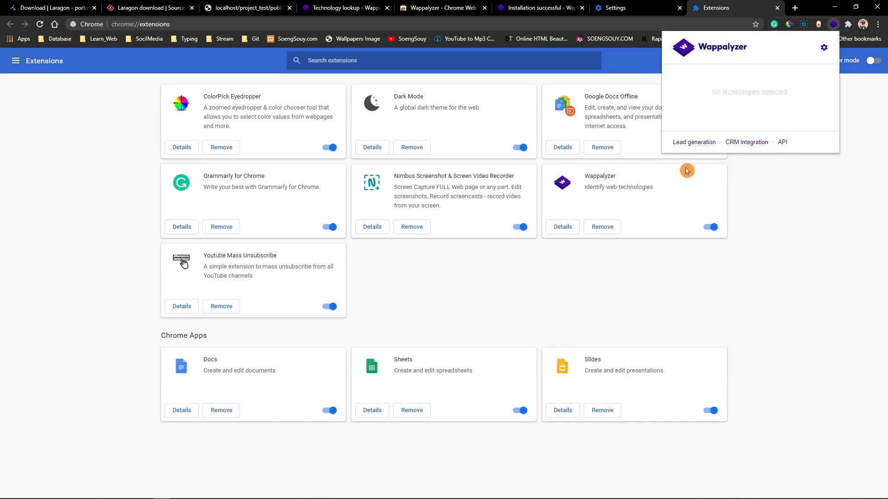
left_click(660, 4)
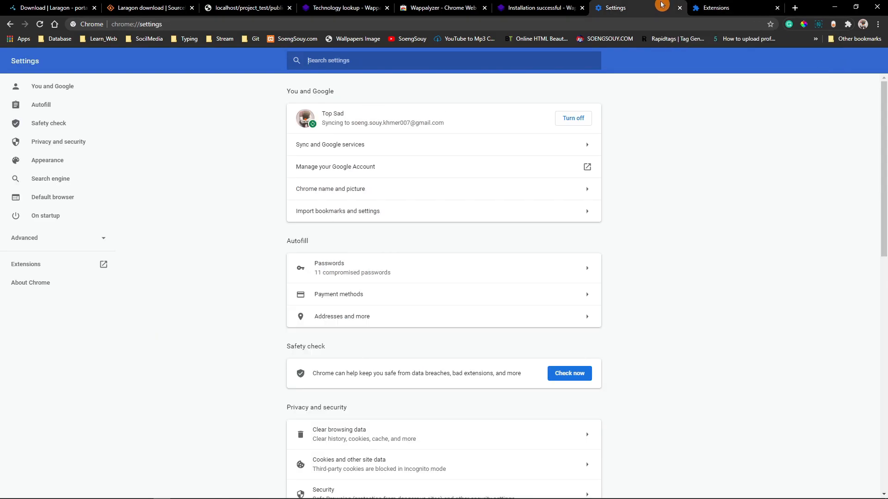
left_click(680, 8)
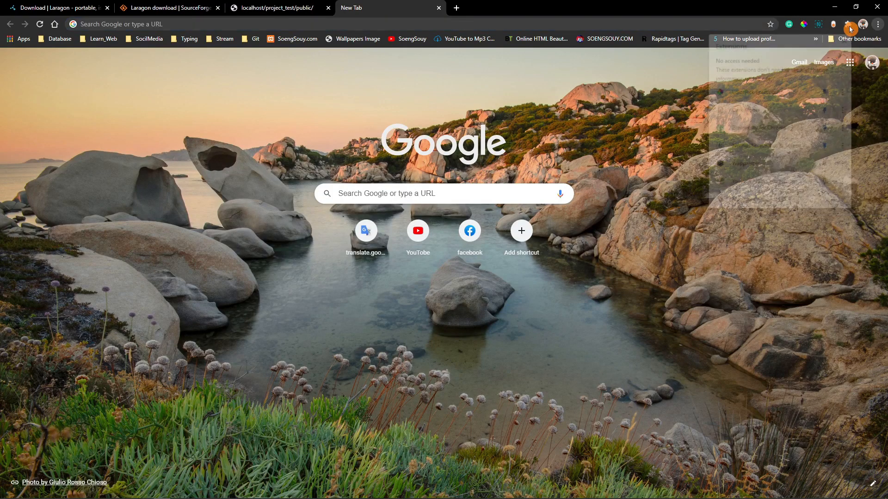
Pin the Wappalyzer extension to the Chrome toolbar from the list of installed extensions
left_click(847, 24)
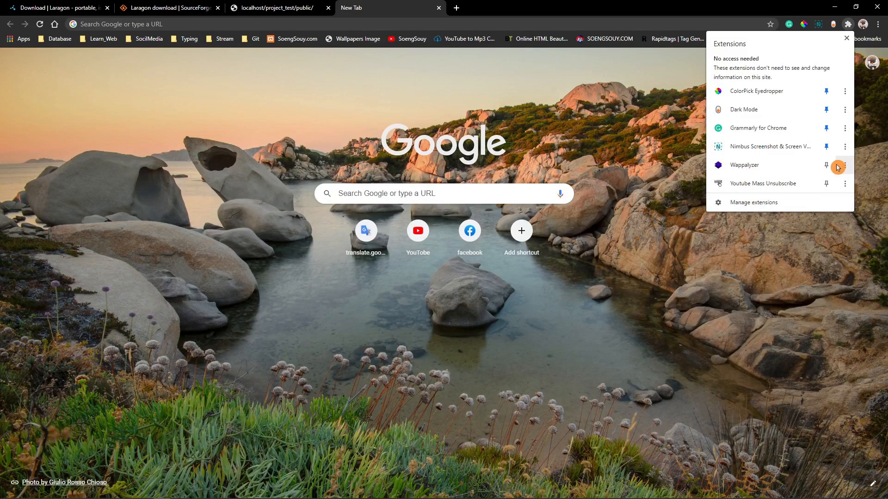
left_click(762, 166)
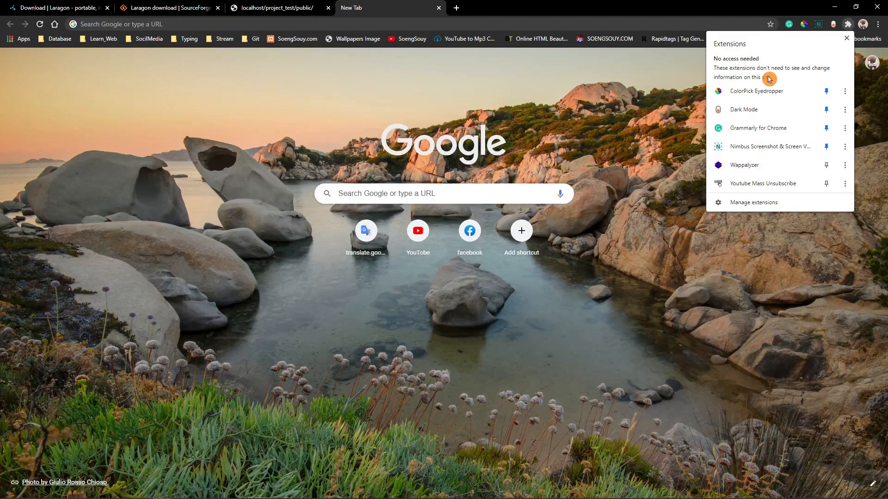
left_click(826, 165)
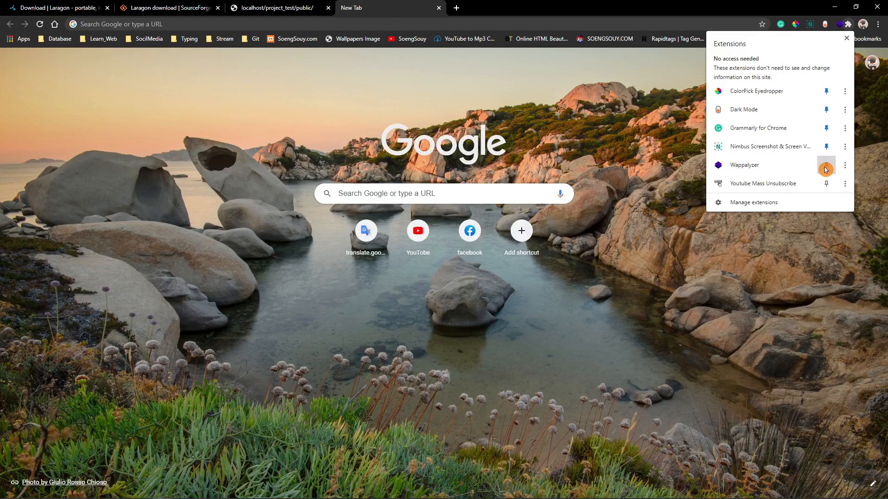
left_click(760, 169)
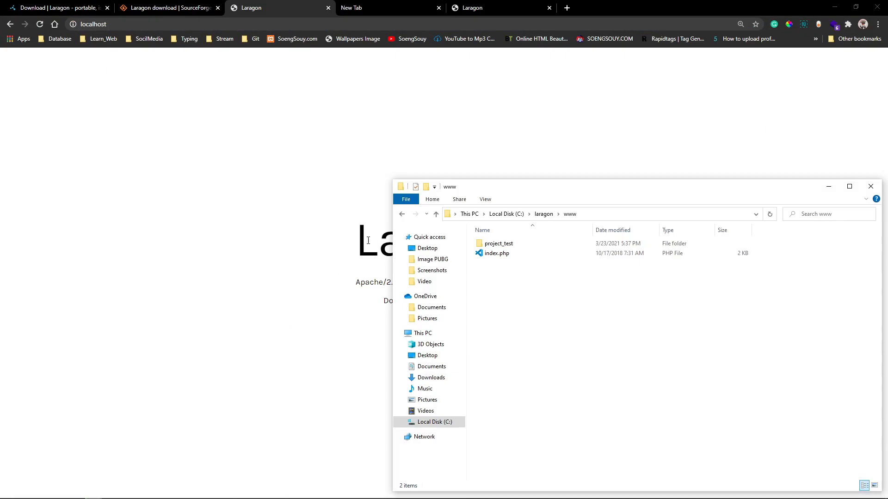
Open index.php from the C:\laragon\www folder with Visual Studio Code
right_click(483, 254)
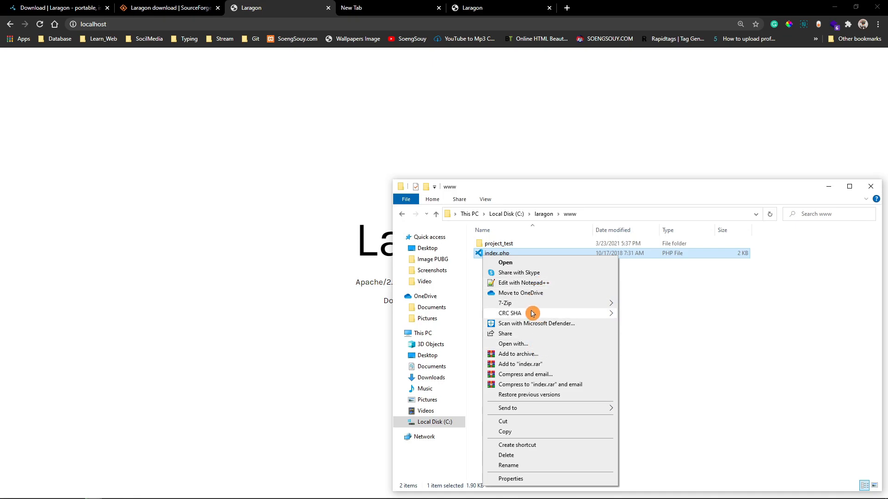
left_click(530, 343)
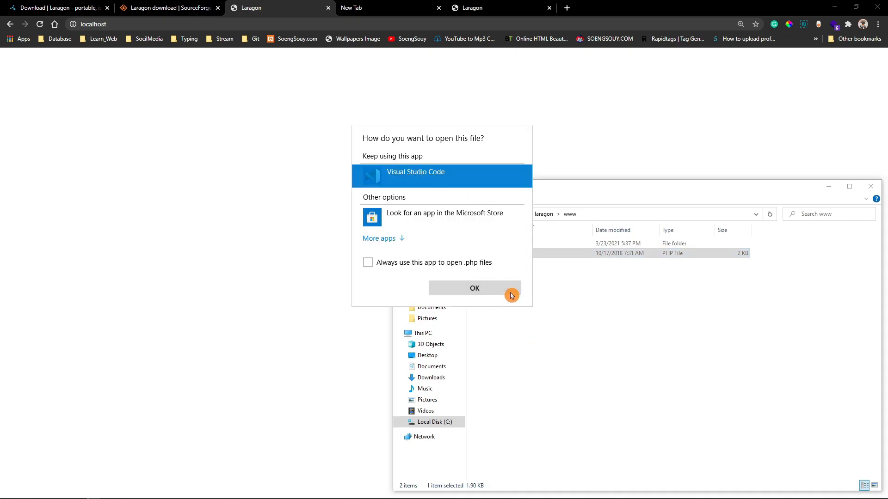
left_click(506, 294)
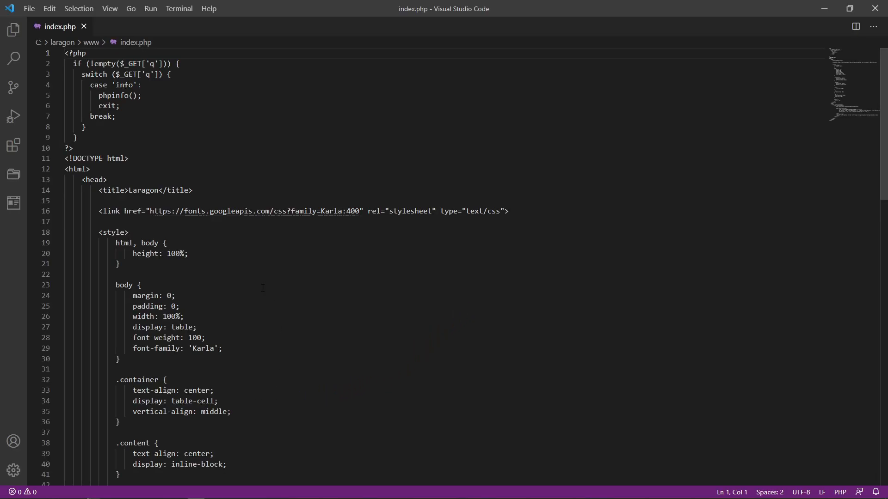
Replace the entire content of index.php with the html:5 Emmet boilerplate
scroll(283, 338, "down", 1)
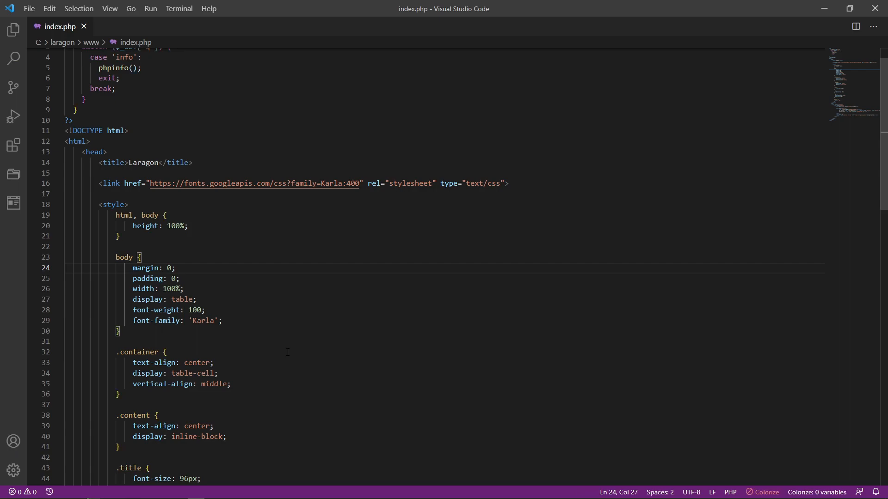
key("ctrl+a")
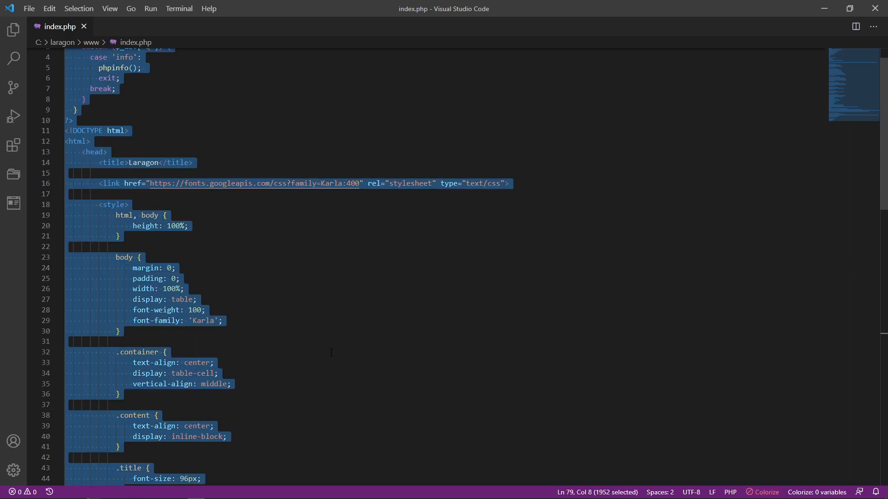
key("BackSpace")
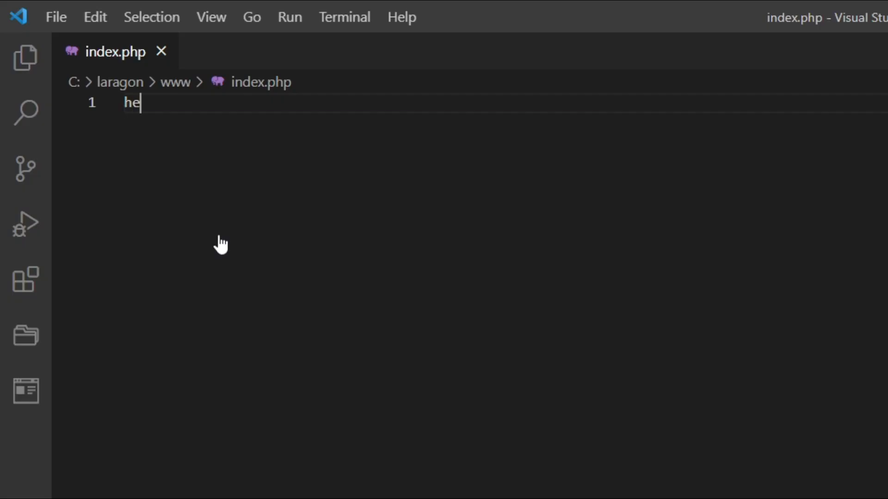
type("he")
key("BackSpace")
type("t")
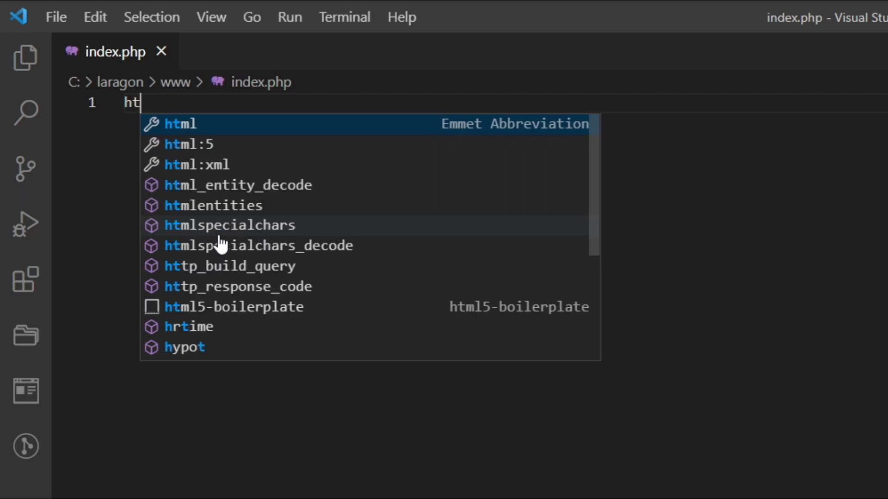
key("Down")
key("Return")
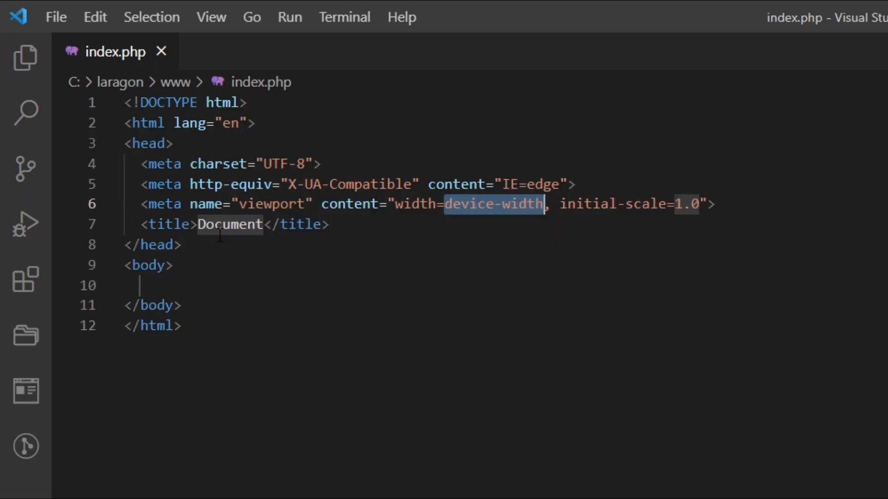
Enter the text "Hell world New project" inside the body element of index.php and save the file
left_click(165, 281)
type("Hell ")
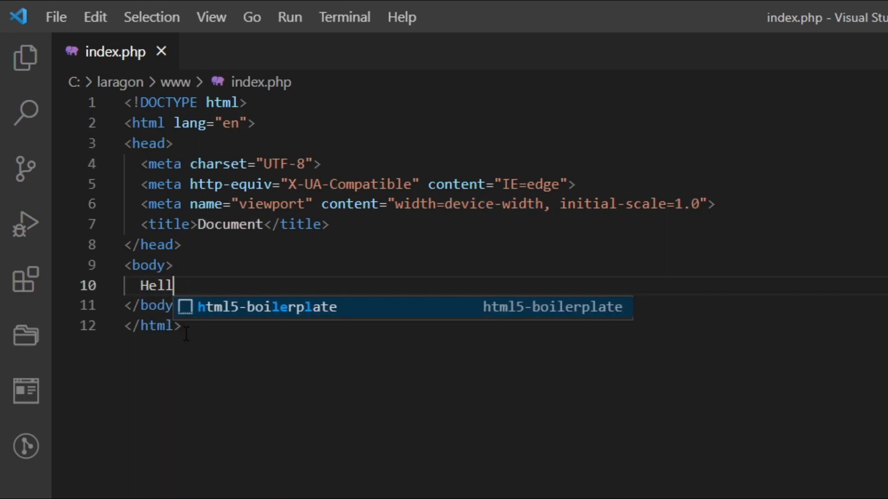
type("world")
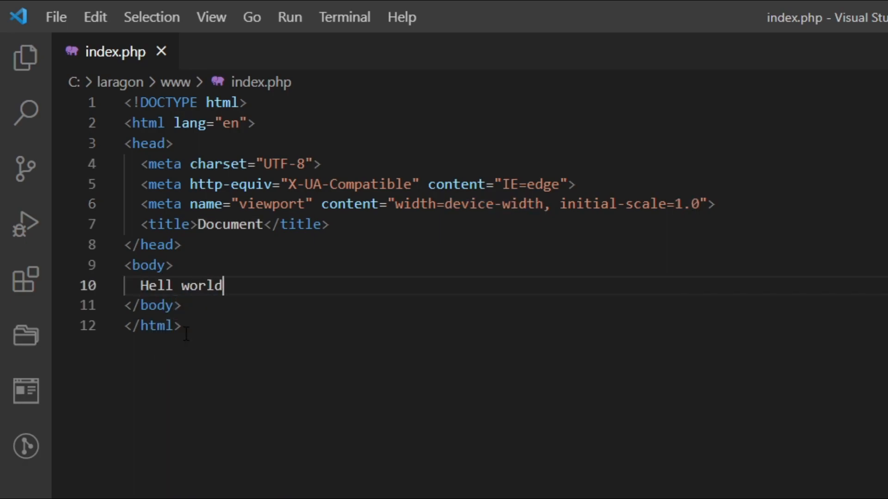
type(" New prov")
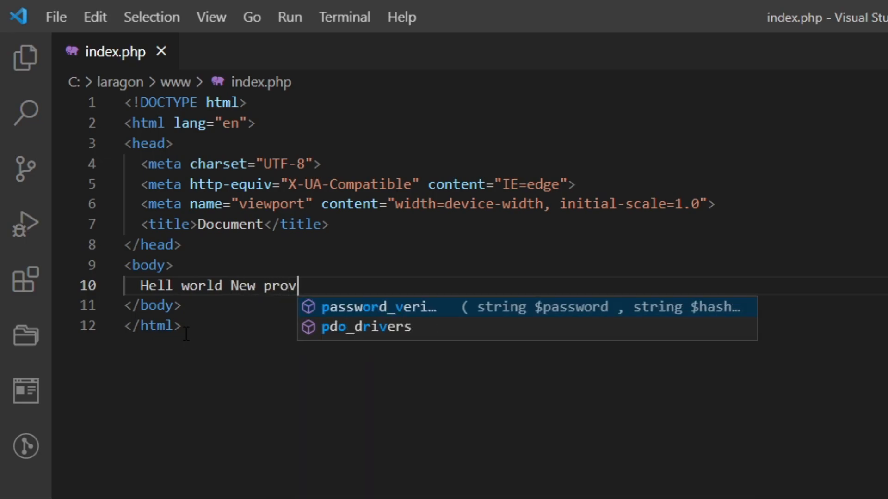
key("BackSpace")
type("ject")
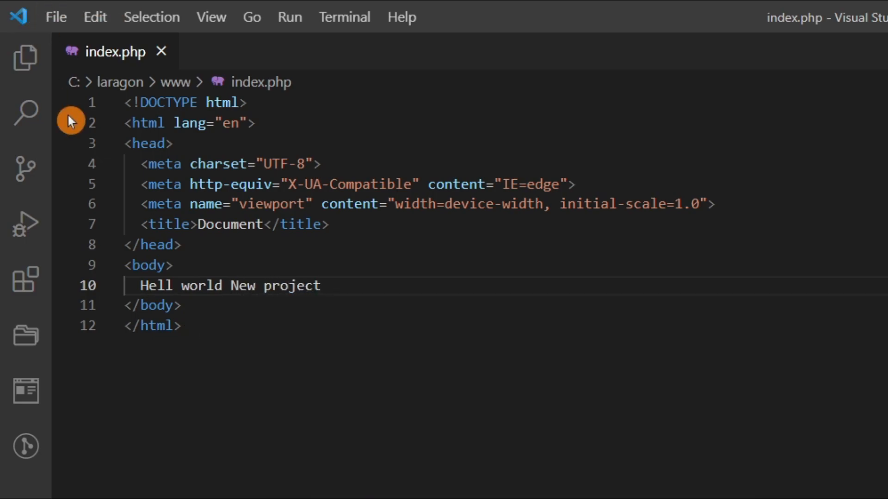
left_click(52, 18)
left_click(96, 321)
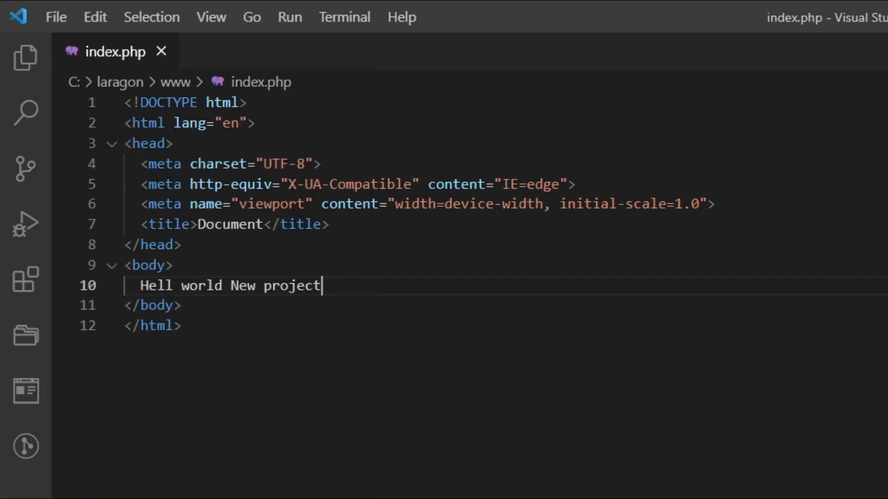
Switch to Chrome, reload the localhost page and check the text rendered from index.php
left_click(162, 492)
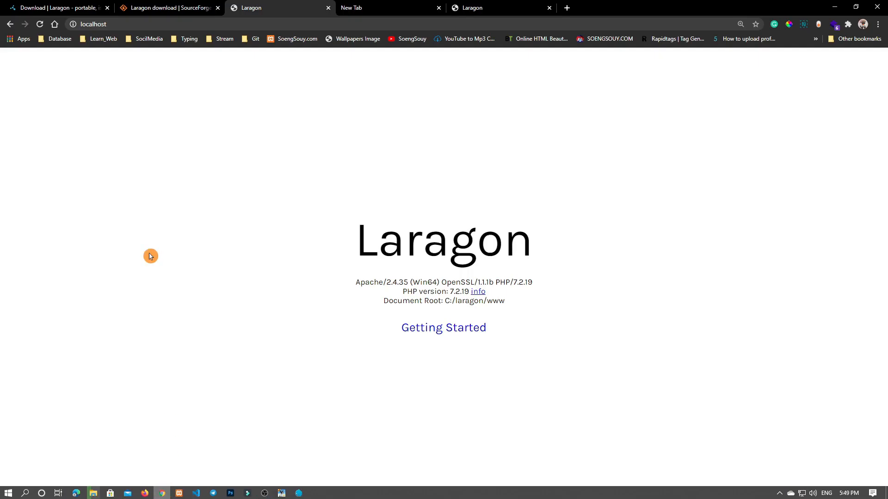
left_click(42, 25)
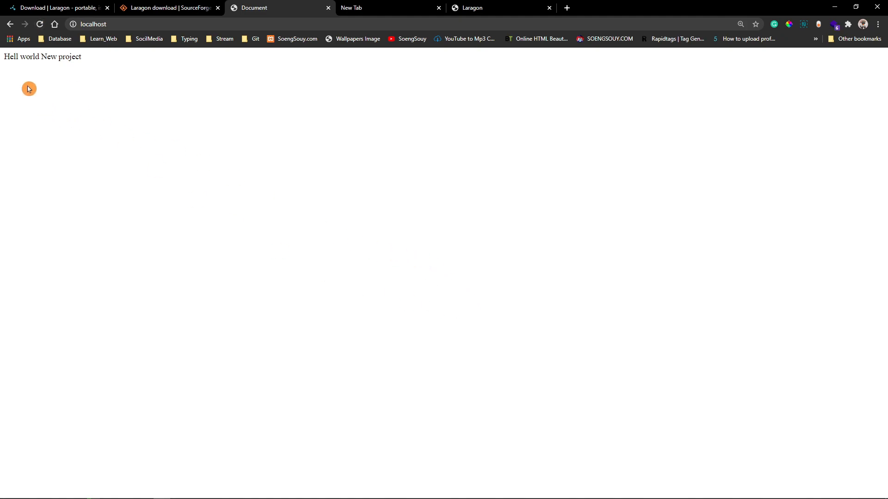
left_click_drag(4, 57, 85, 57)
left_click(163, 20)
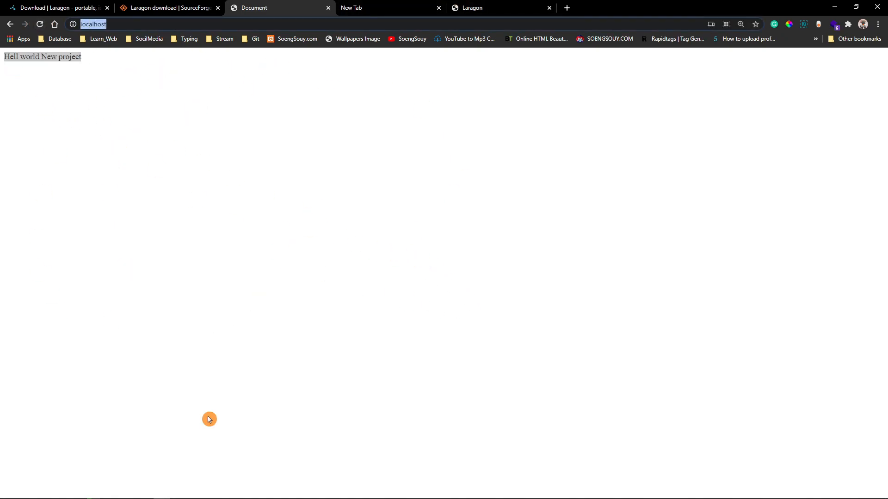
Reload the localhost page in the Laragon browser tab and close the extra tab
left_click(518, 5)
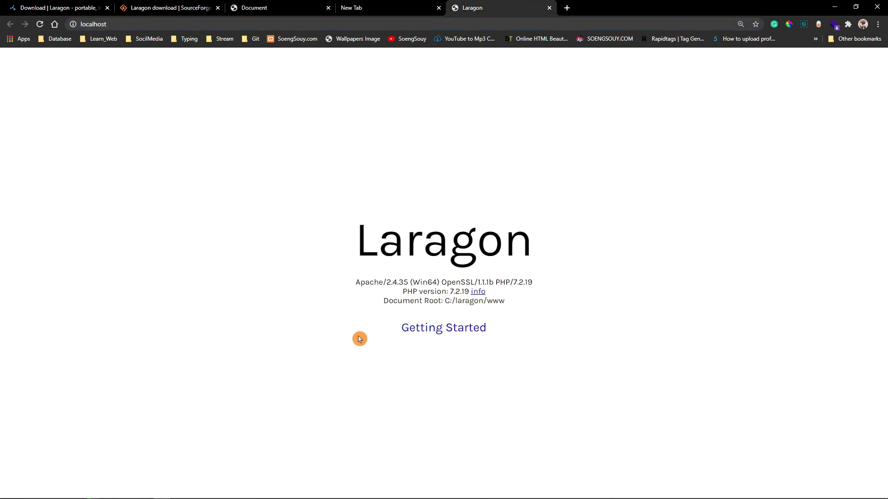
left_click_drag(424, 329, 538, 341)
left_click(40, 24)
left_click(439, 8)
left_click(437, 11)
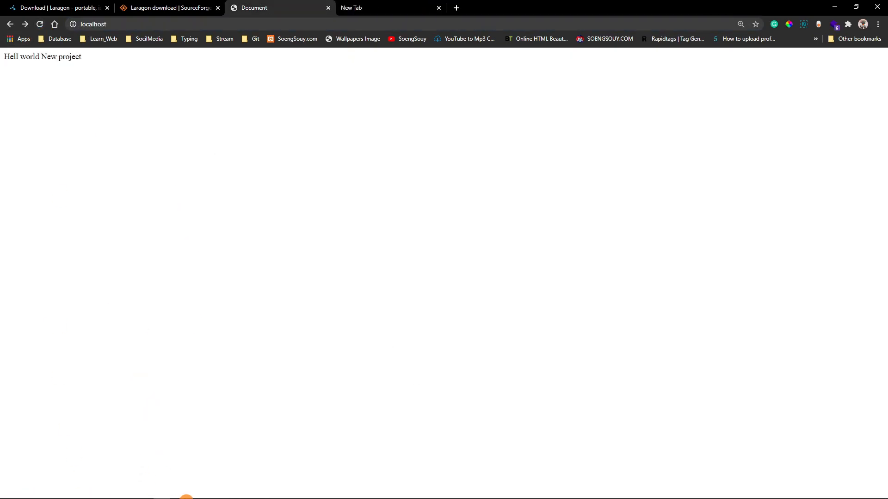
Stop all Laragon services and reload localhost in Chrome to test the page with the server off
mouse_move(185, 498)
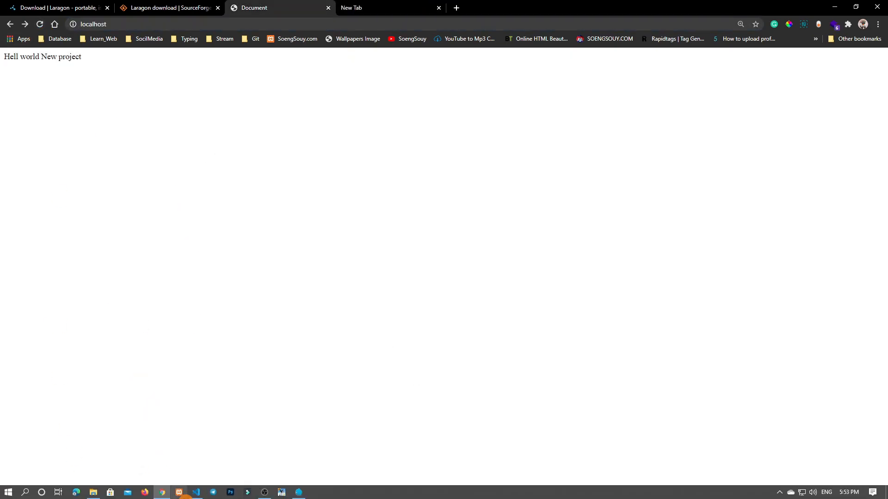
left_click(299, 492)
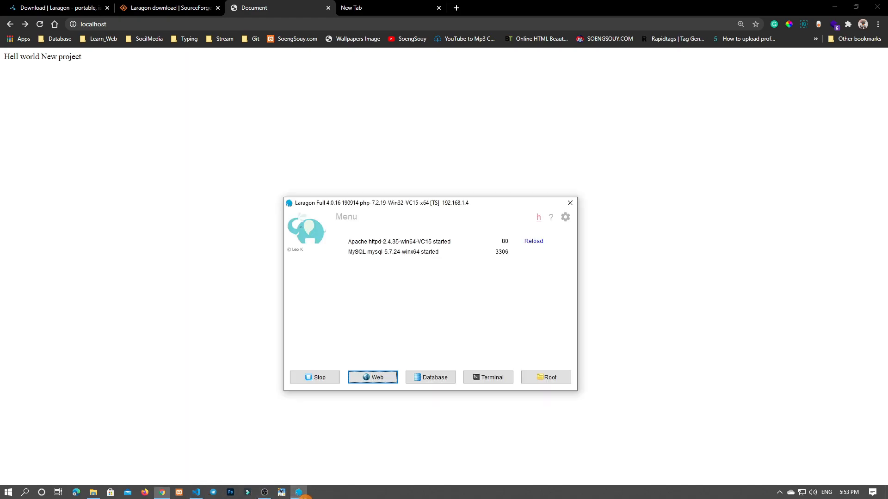
left_click(316, 380)
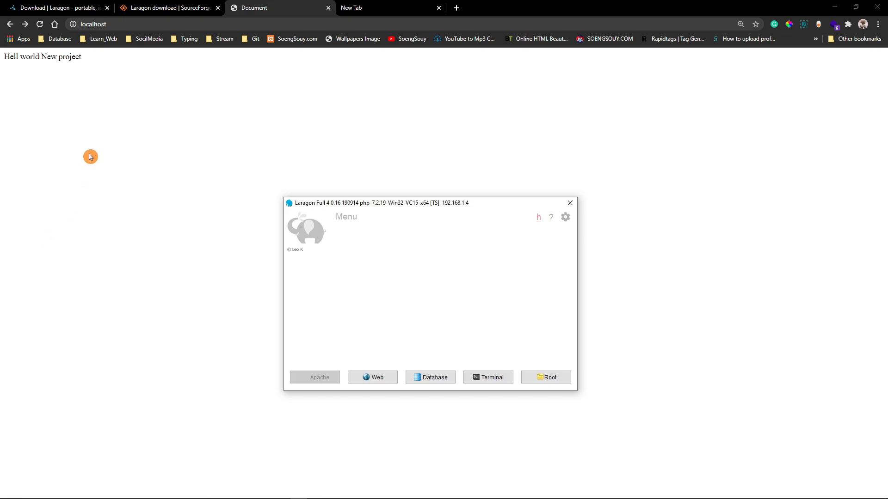
left_click(40, 27)
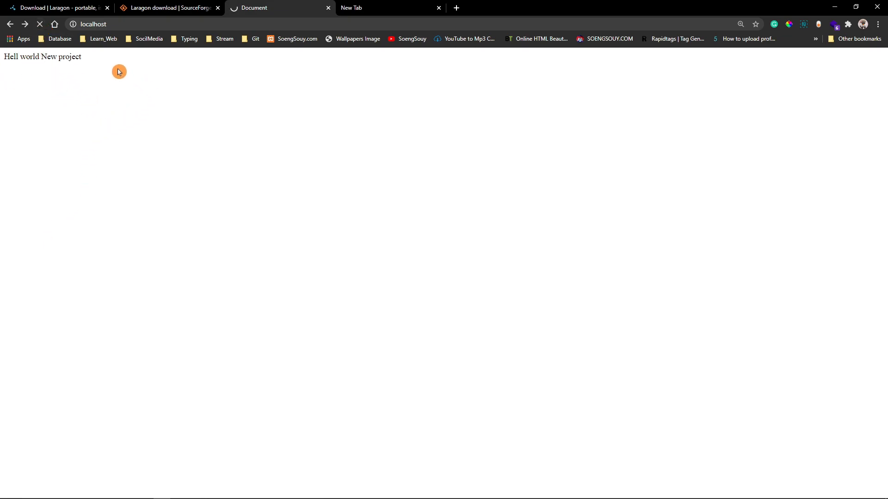
left_click(149, 25)
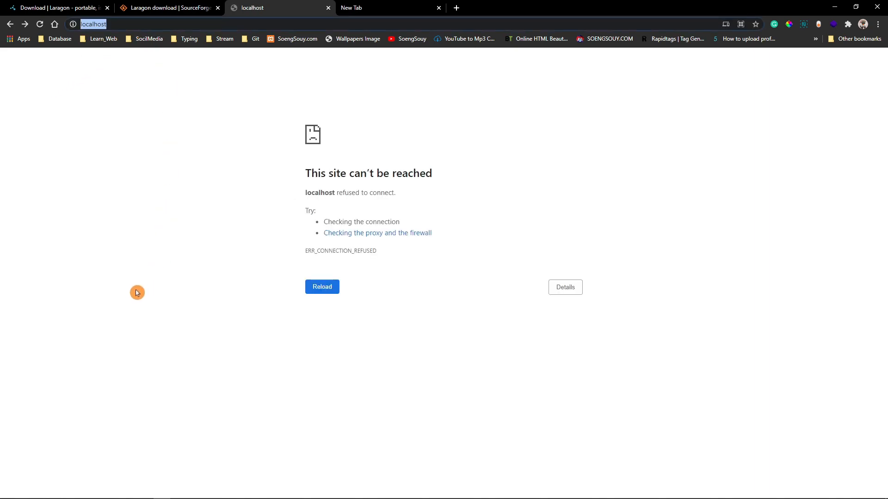
Start all Laragon services again and reload localhost in Chrome to check the text of index.php
mouse_move(223, 496)
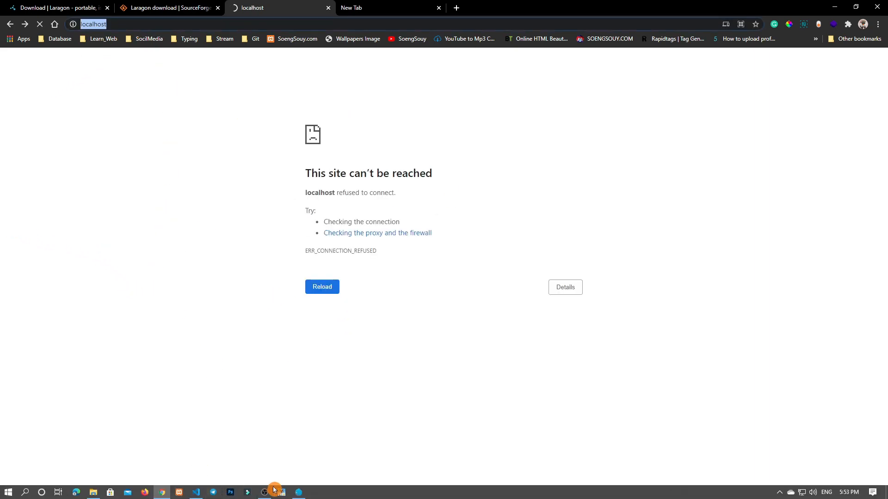
left_click(296, 493)
left_click(317, 379)
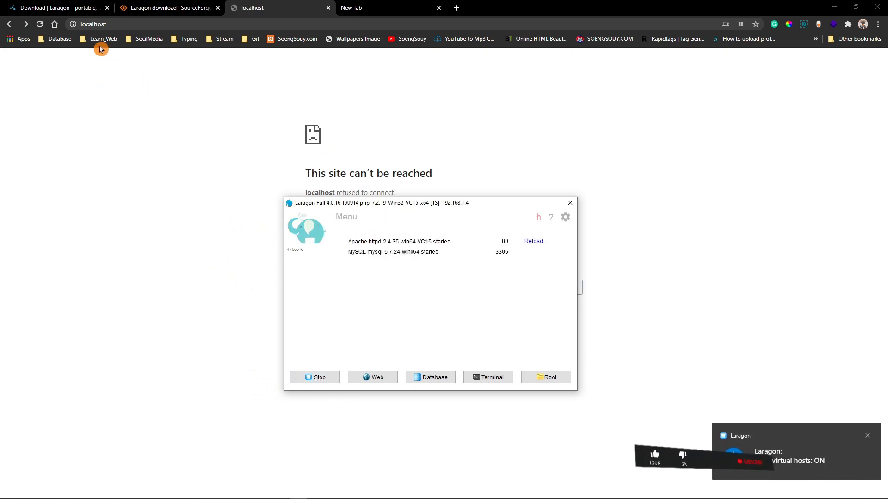
left_click(43, 24)
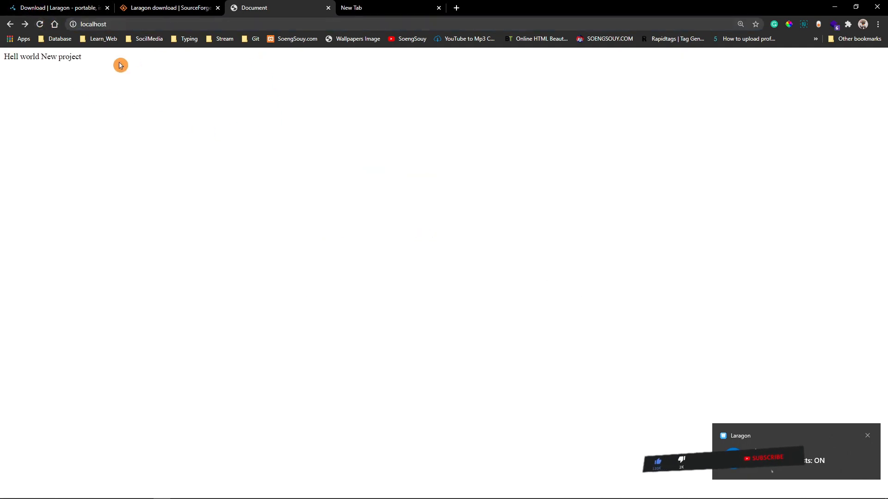
triple_click(75, 59)
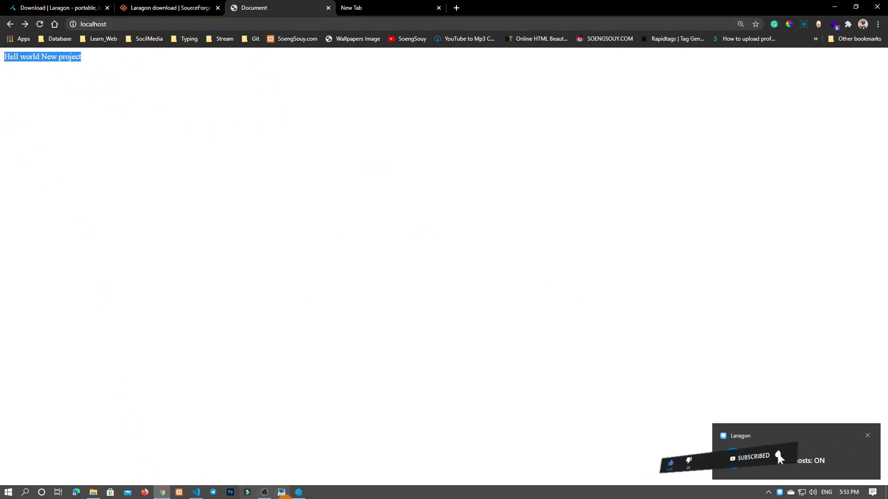
Open Laragon's database tool and connect to the saved Laragon session on localhost as root, port 3306
left_click(298, 492)
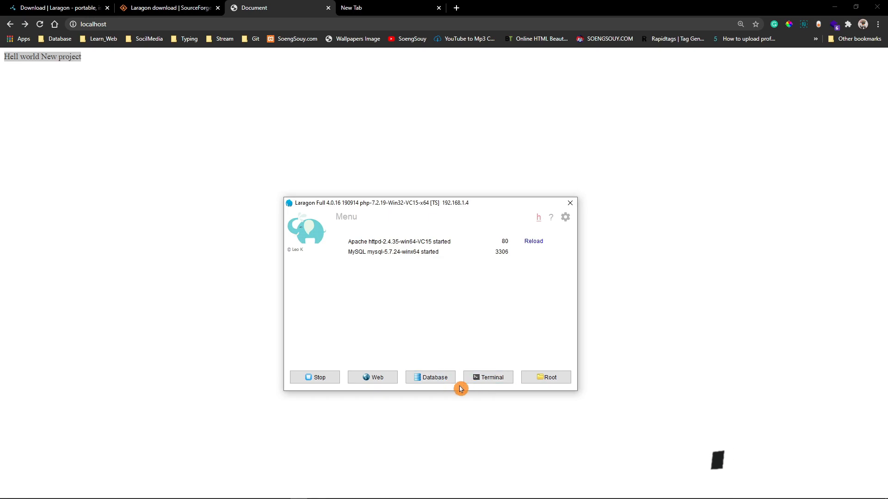
left_click(439, 376)
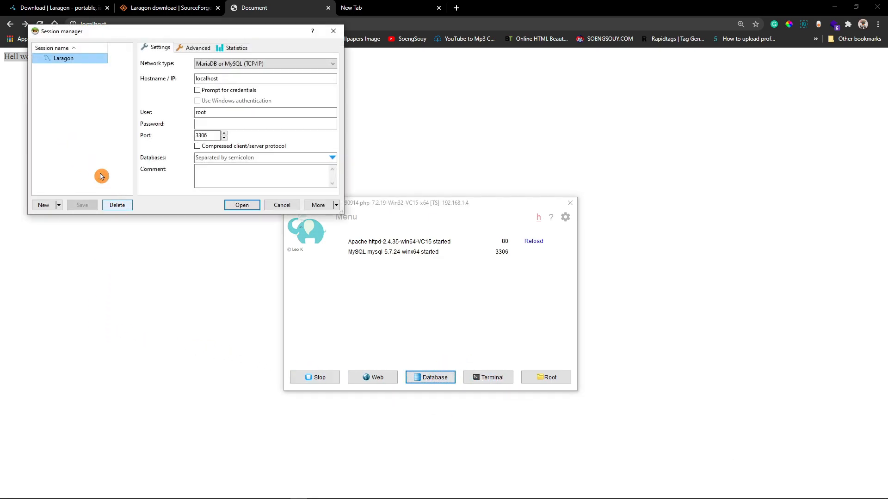
key("Return")
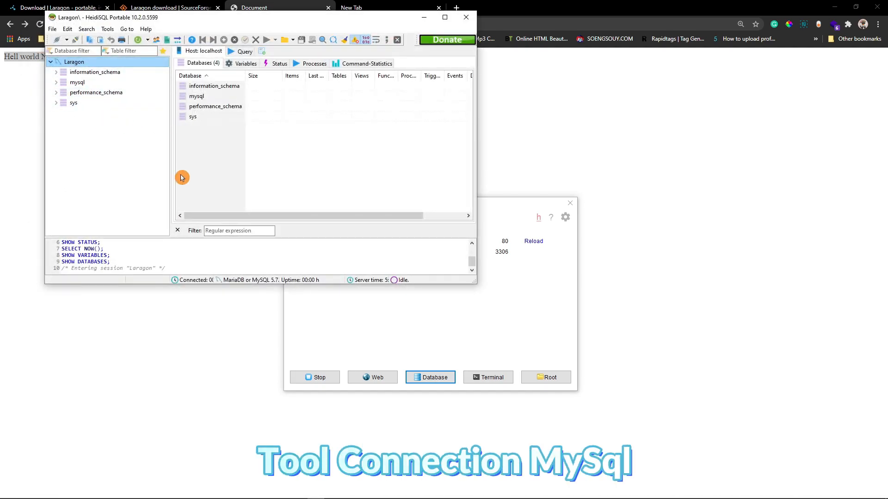
Expand the information_schema database in HeidiSQL, look through its tables, and move the window aside to uncover the localhost page
left_click(95, 72)
scroll(92, 139, "down", 2)
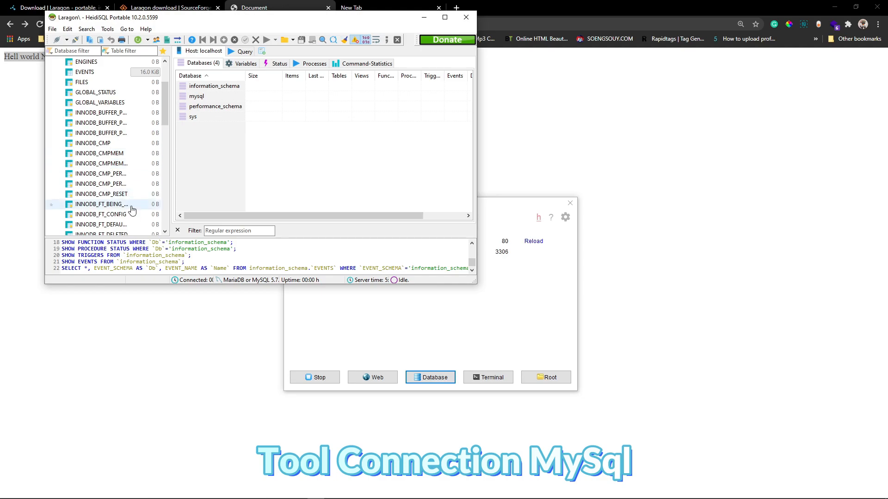
scroll(131, 210, "down", 6)
left_click(408, 117)
left_click_drag(390, 20, 748, 146)
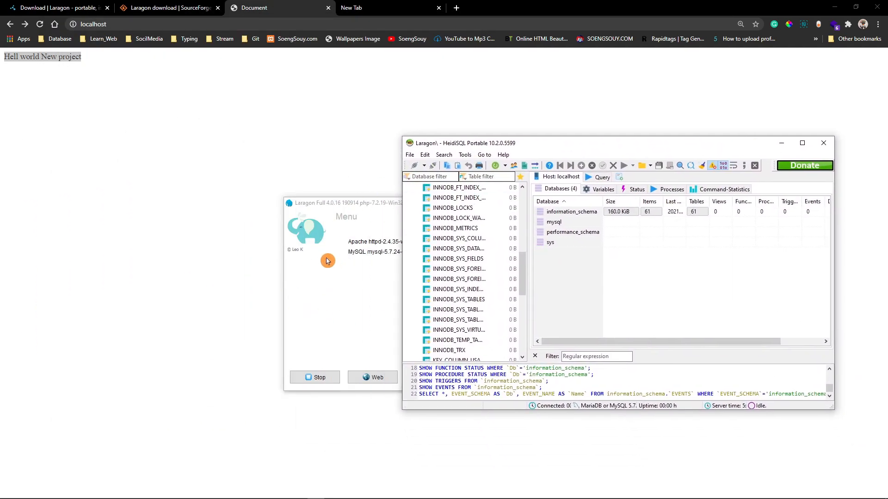
left_click(178, 273)
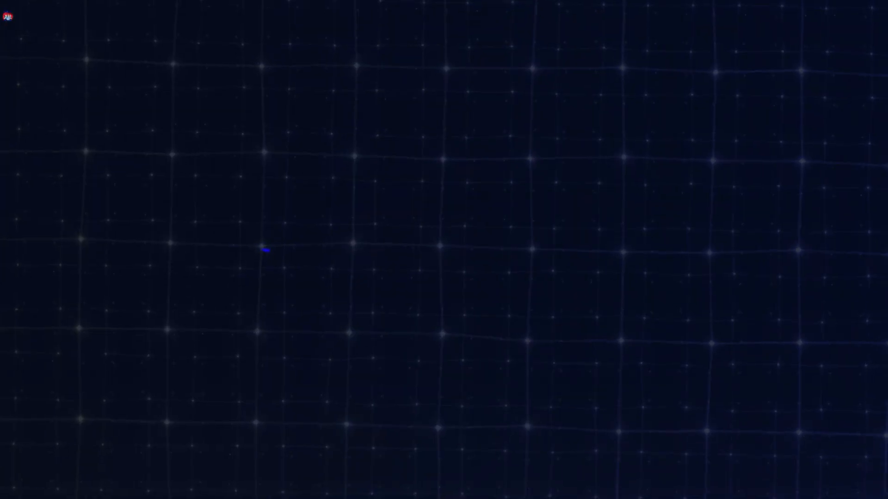